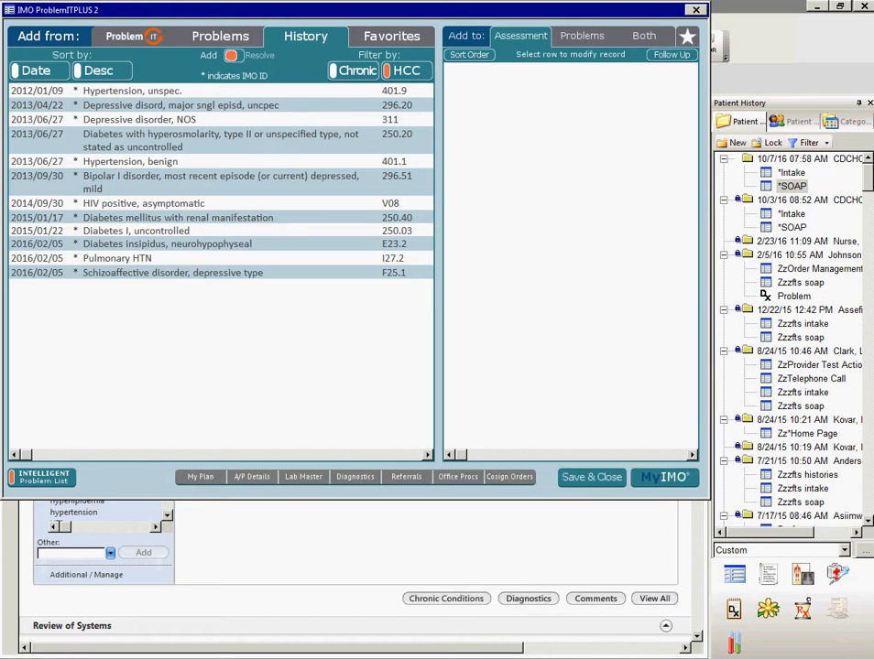
# - Search the problem vocabulary for "chest pain" and add "Chest pain, unspecified type (R07.9)" to the assessments
pyautogui.click(134, 36)
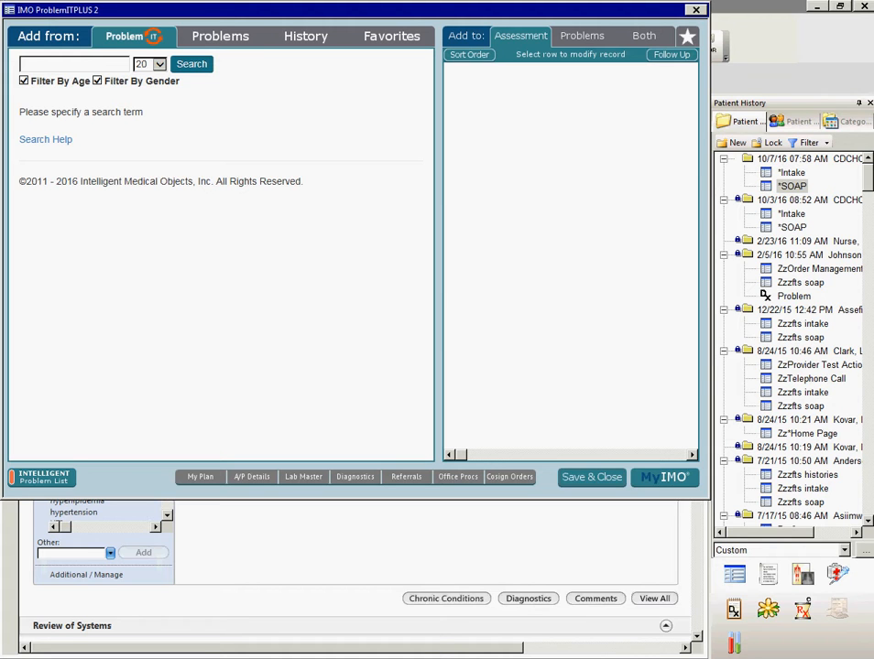
pyautogui.write('chest pain')
pyautogui.press('Return')
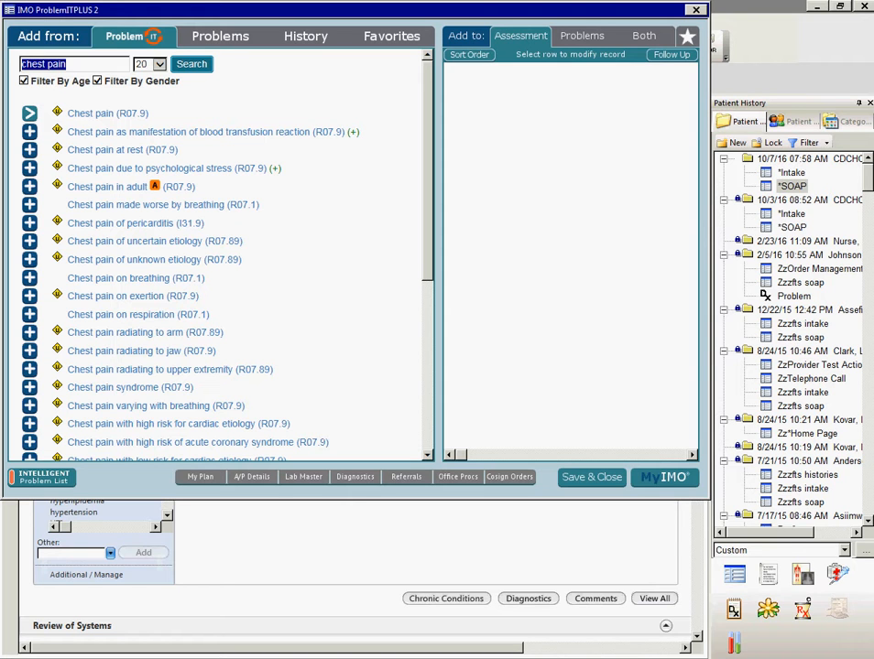
pyautogui.click(30, 114)
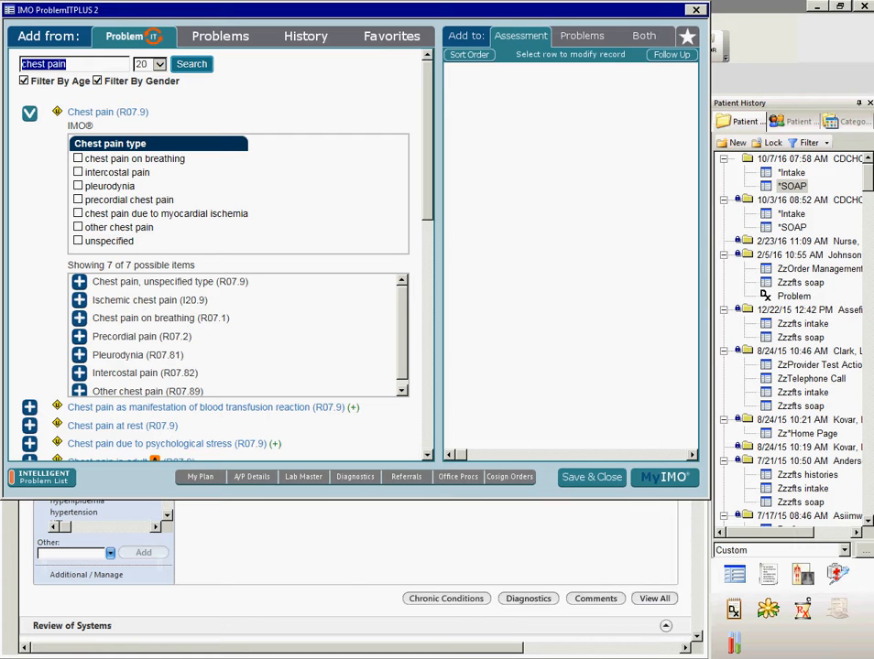
pyautogui.press('BackSpace')
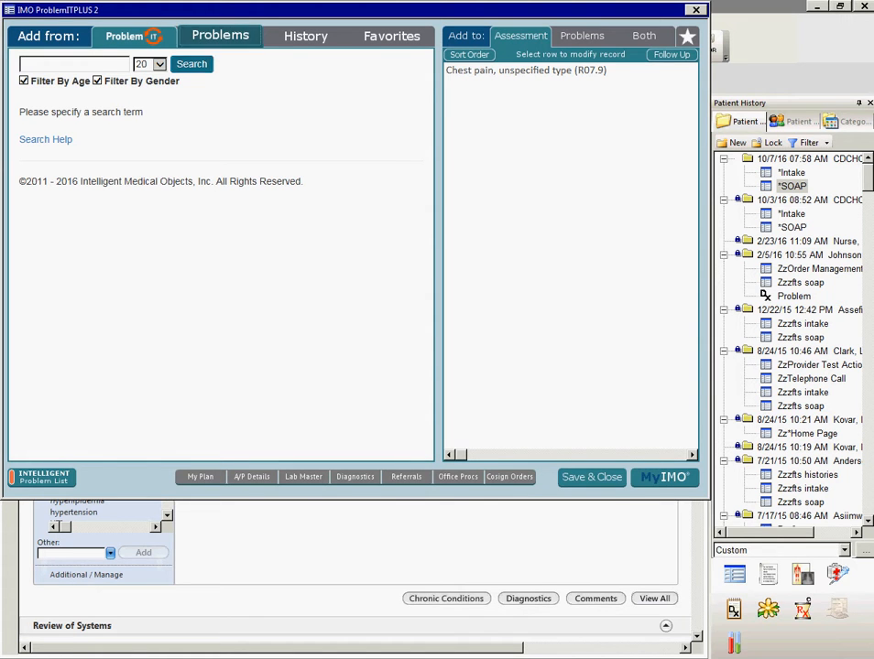
# - Refine the listed type II diabetes problem to stage 1 chronic kidney disease with long-term current use of insulin (E11.22) and add it to the assessments
pyautogui.click(220, 35)
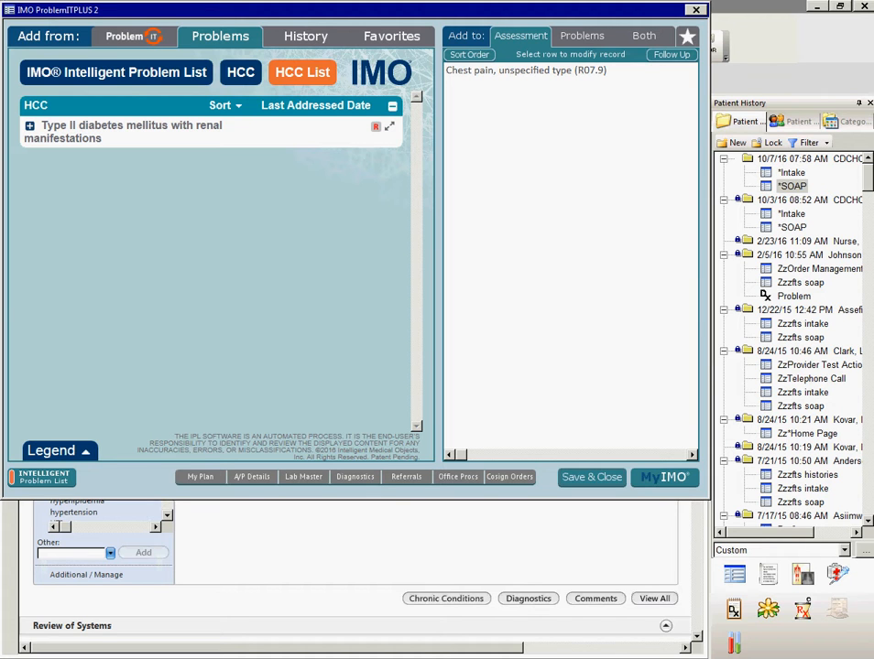
pyautogui.click(116, 72)
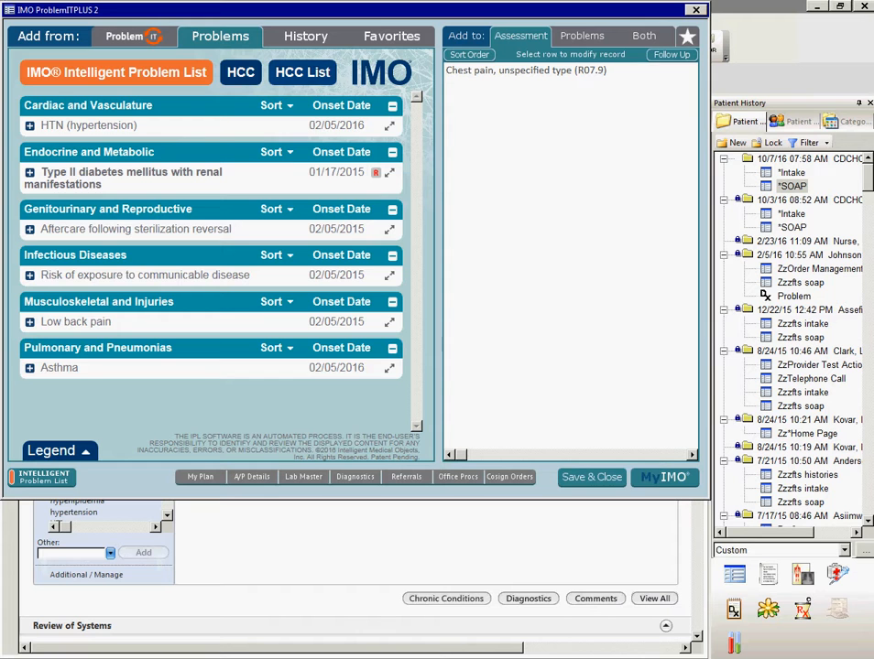
pyautogui.click(302, 72)
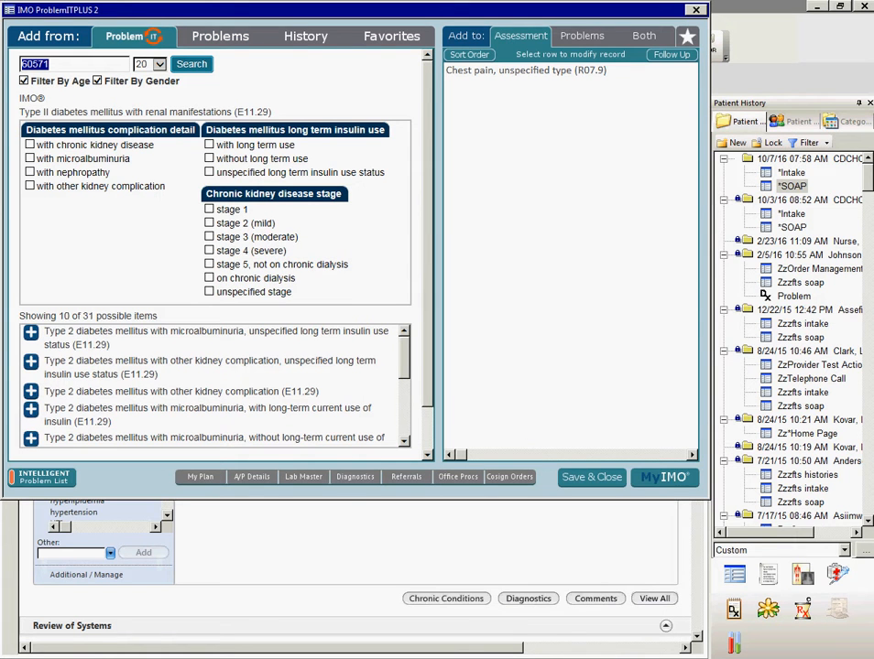
pyautogui.click(30, 145)
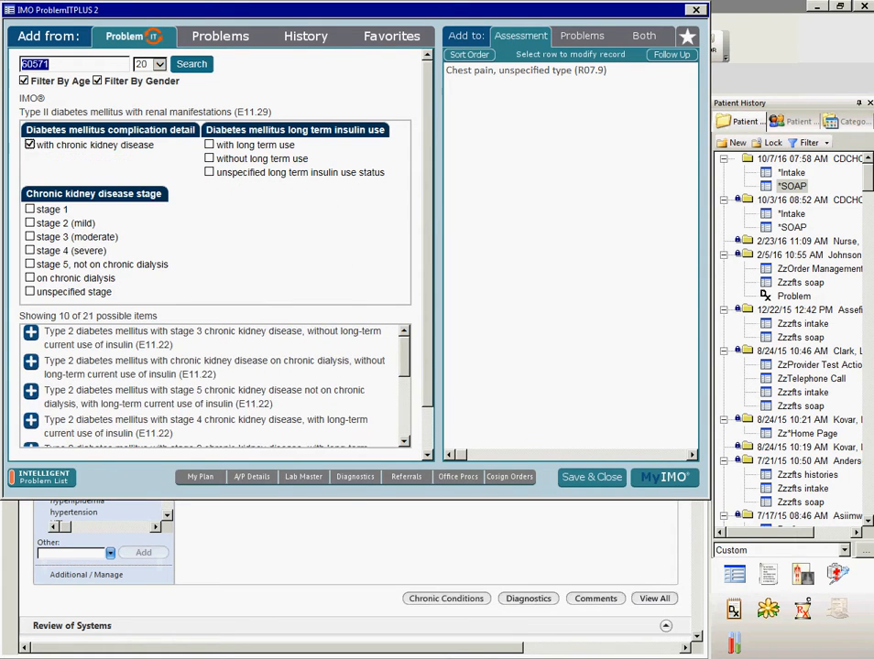
pyautogui.click(31, 208)
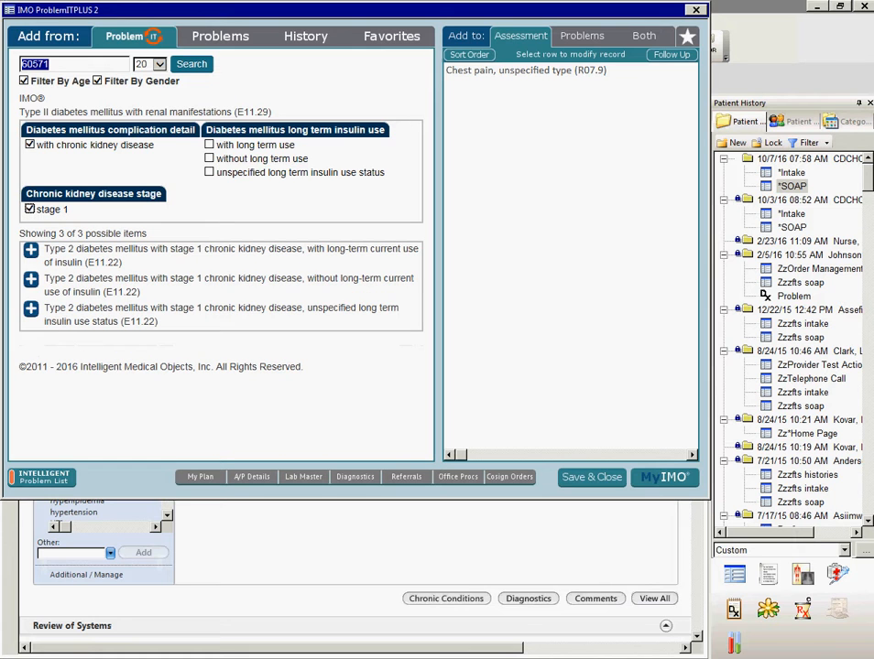
pyautogui.press('BackSpace')
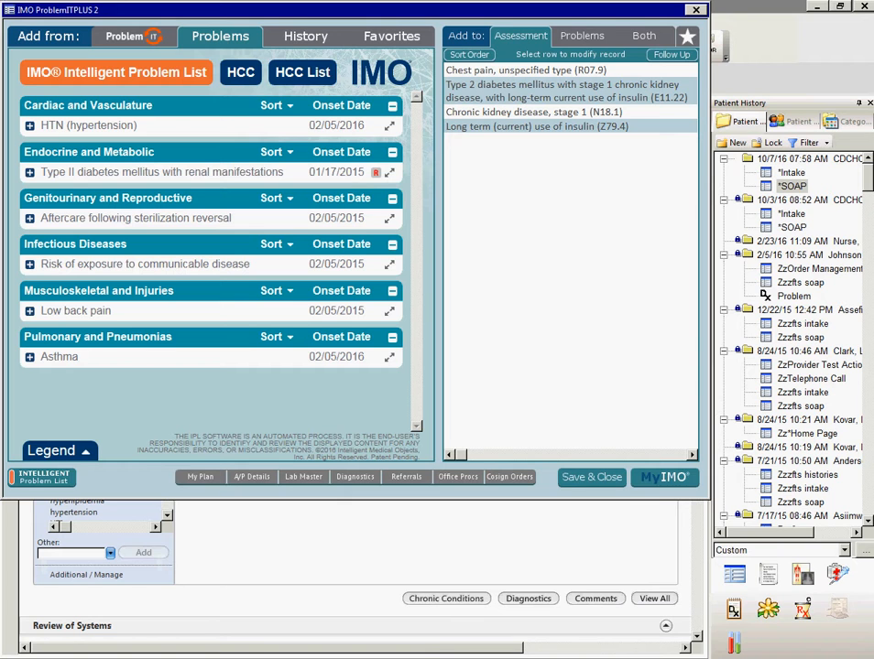
# - Add Pulmonary HTN (I27.2) from the patient's diagnosis history and Anxiety (F41.9) from the favorites to the assessments
pyautogui.click(302, 72)
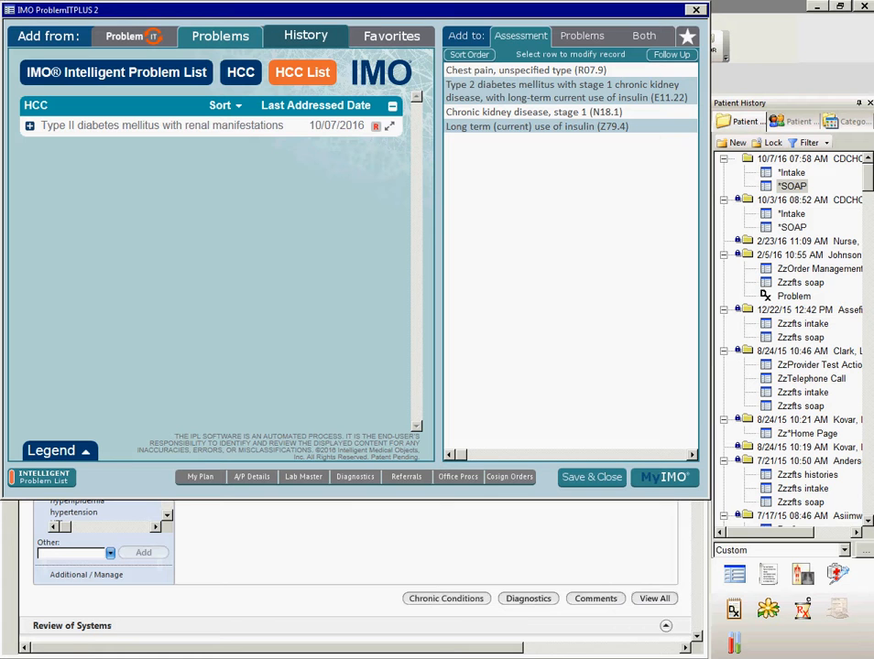
pyautogui.click(305, 36)
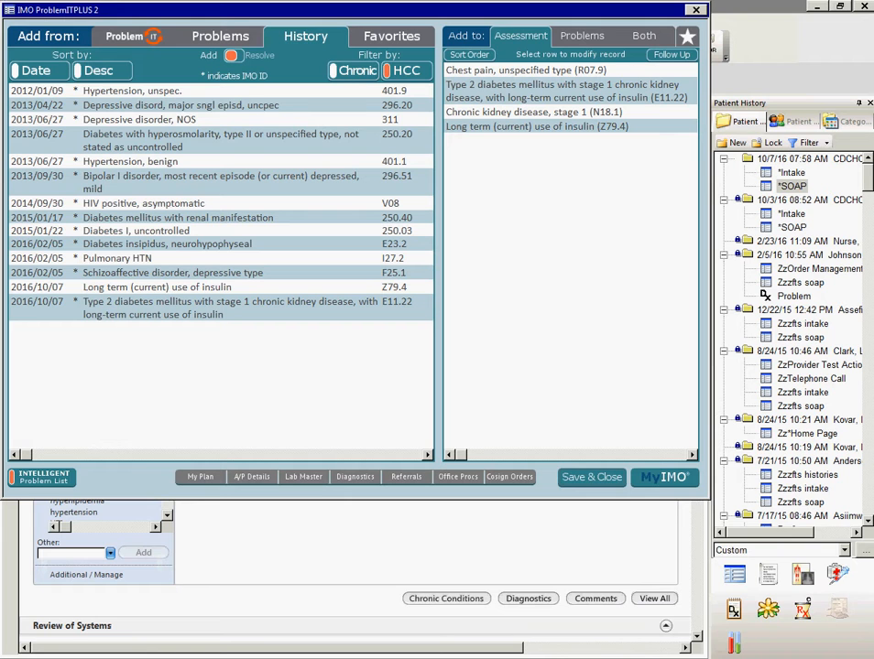
pyautogui.click(220, 258)
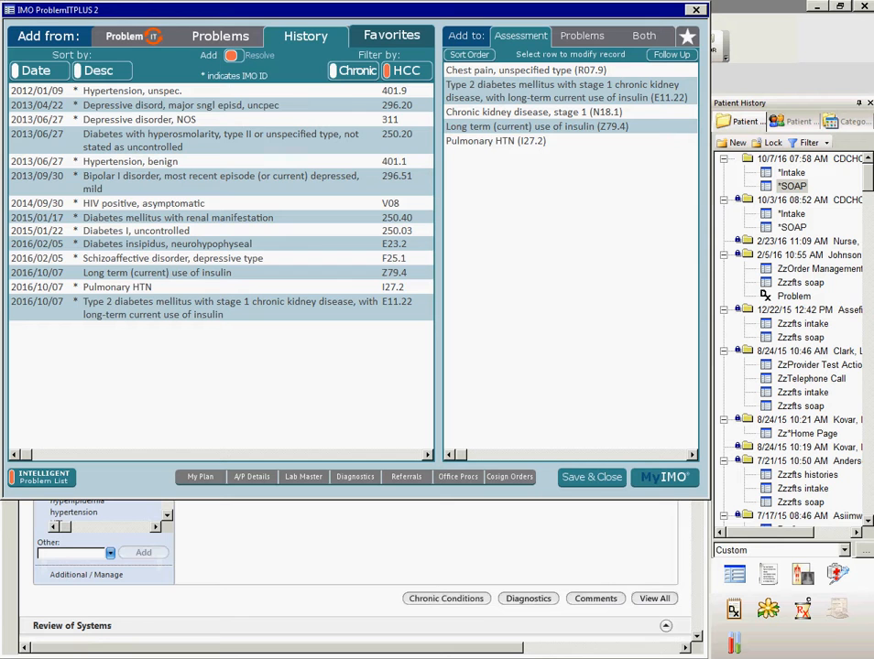
pyautogui.click(391, 35)
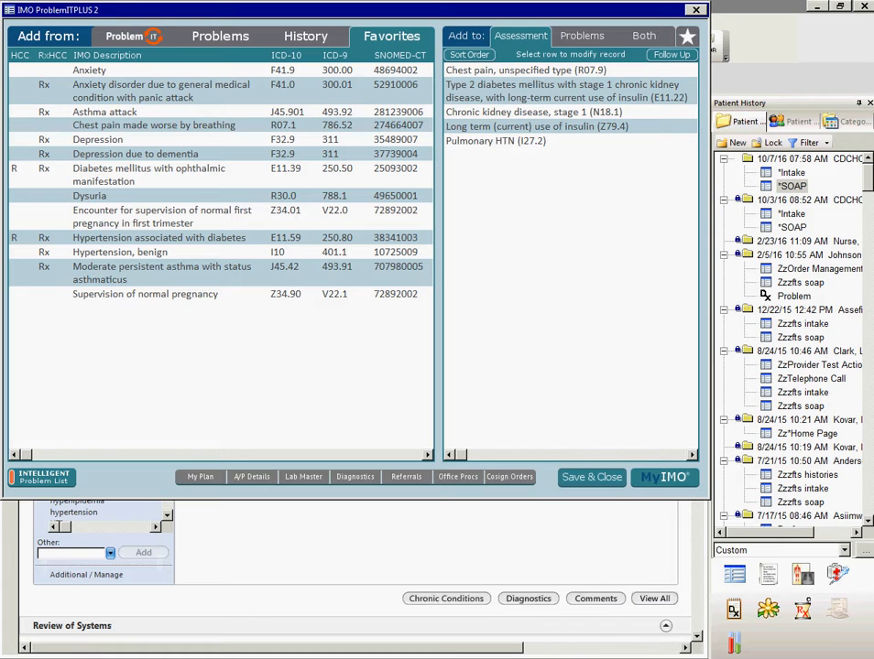
pyautogui.click(90, 70)
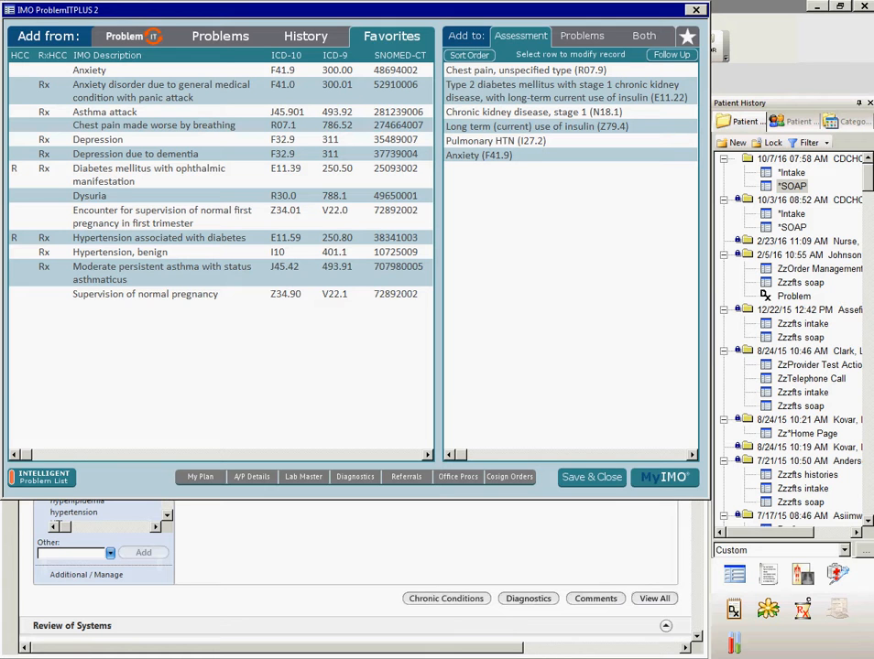
# - Reorder the assessments as Anxiety, long-term insulin use, chronic kidney disease, Pulmonary HTN, type 2 diabetes, chest pain, and save the order
pyautogui.click(468, 55)
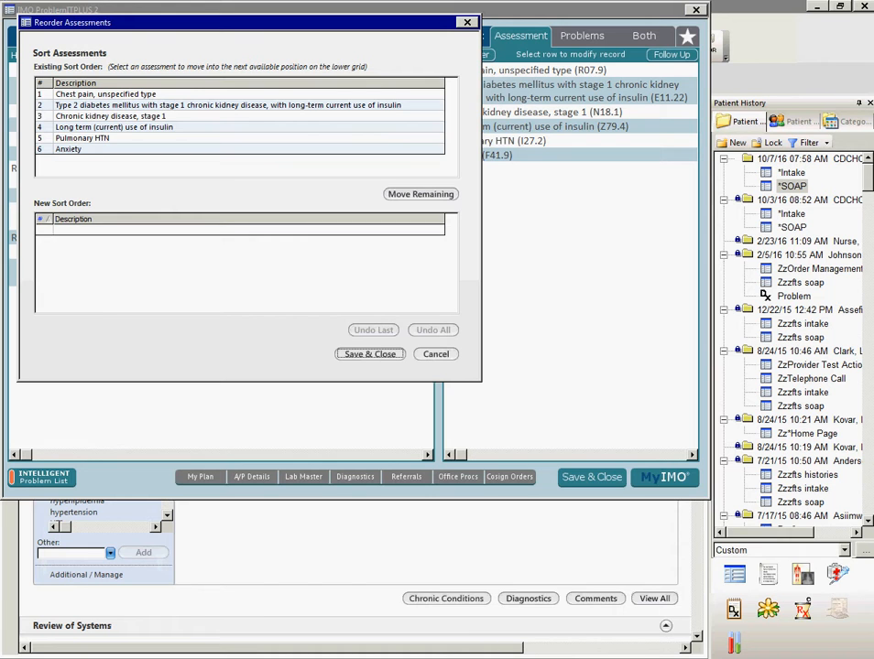
pyautogui.click(69, 149)
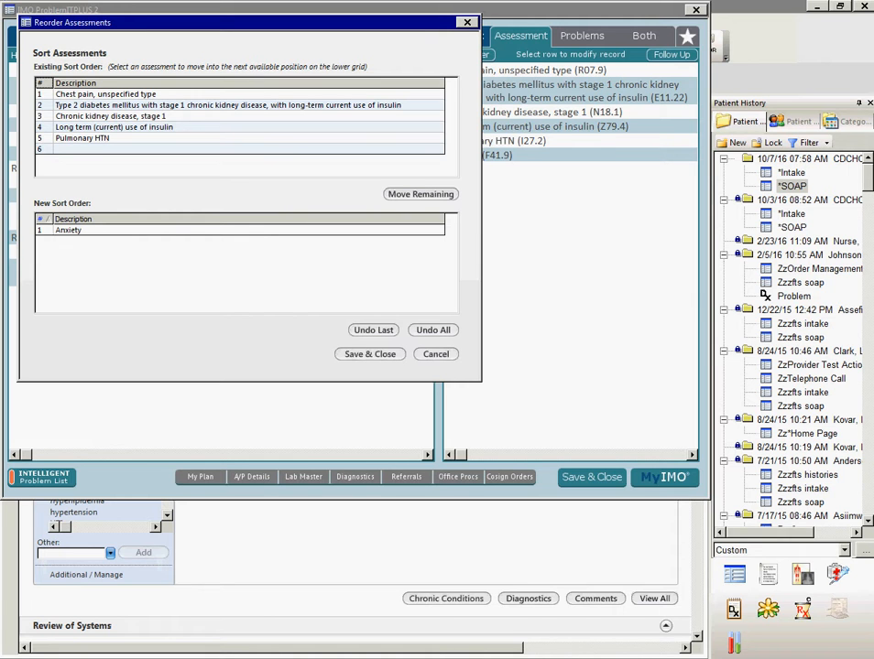
pyautogui.click(115, 127)
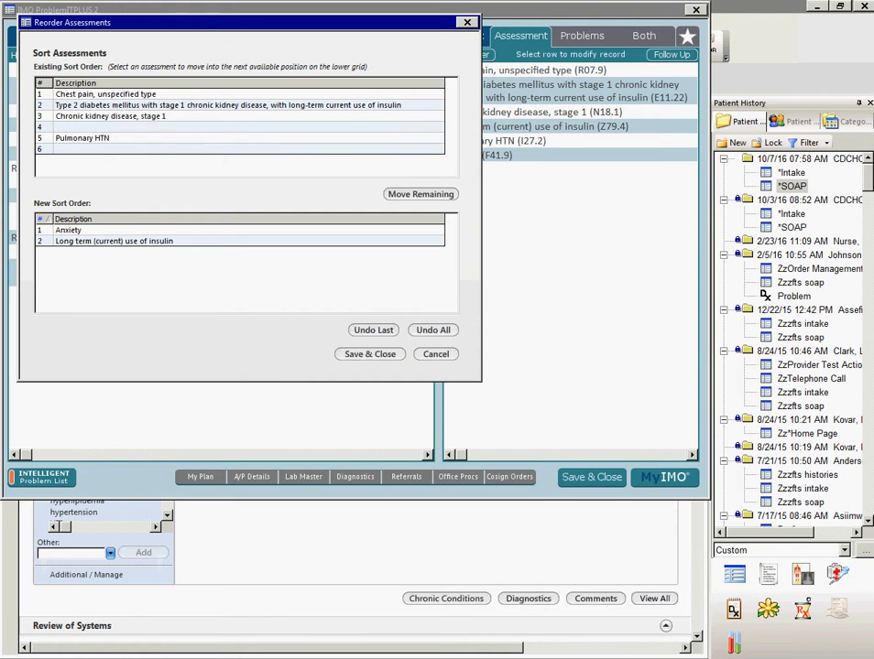
pyautogui.click(110, 116)
pyautogui.click(92, 138)
pyautogui.click(115, 106)
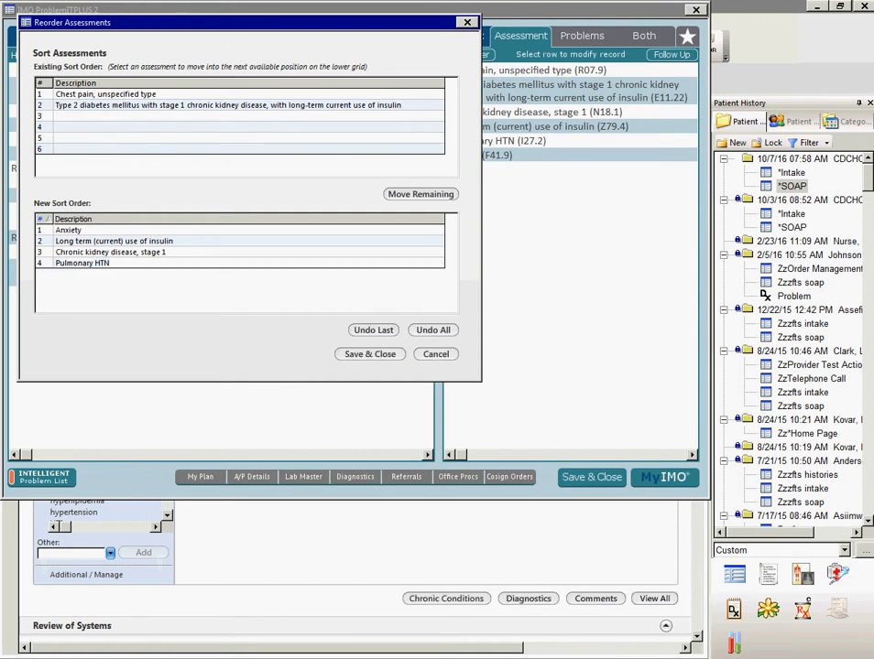
pyautogui.click(105, 95)
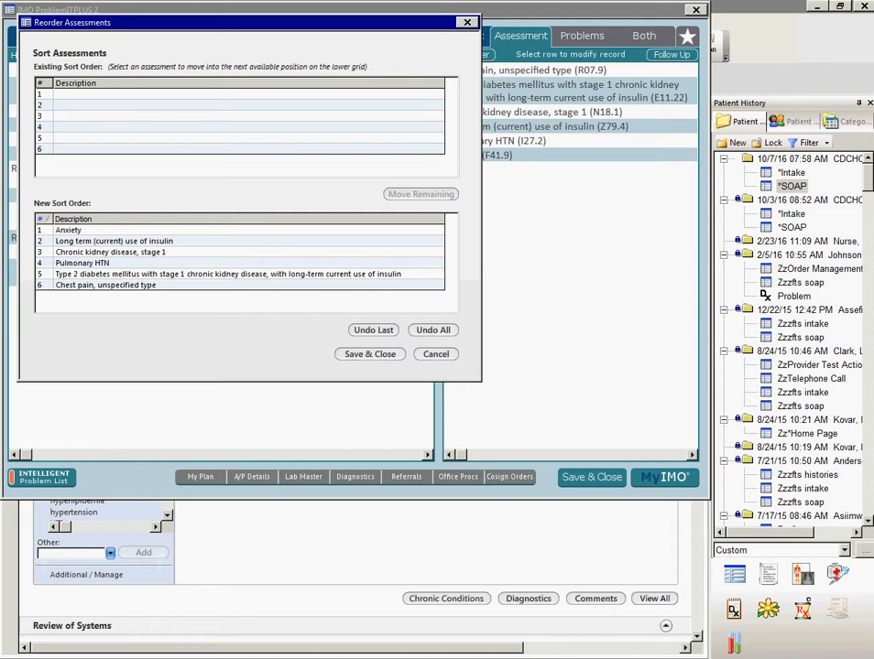
pyautogui.click(370, 354)
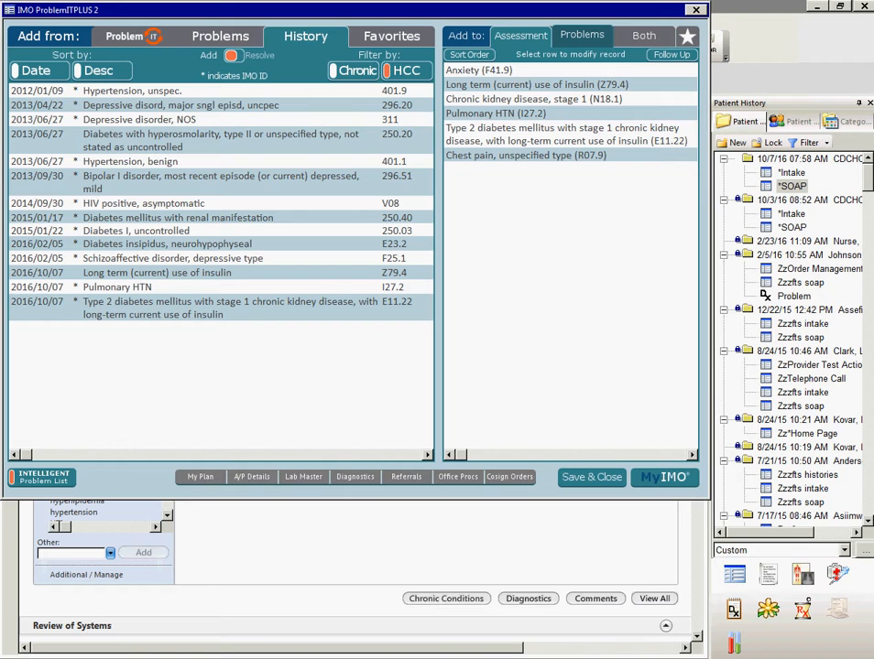
# - With the problem list as the destination, review the available sources: vocabulary search, current problems, history and favorites
pyautogui.click(581, 35)
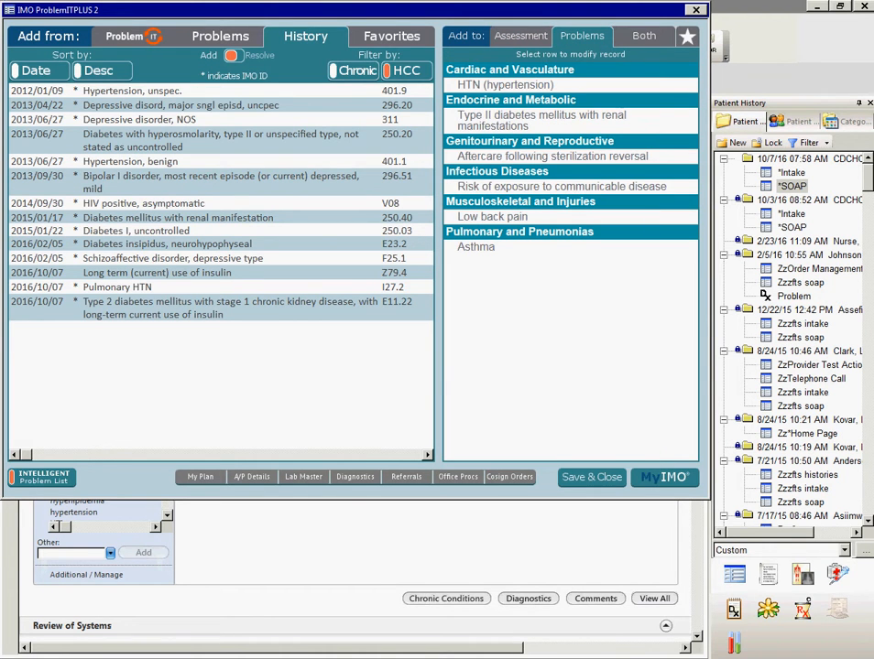
pyautogui.click(128, 35)
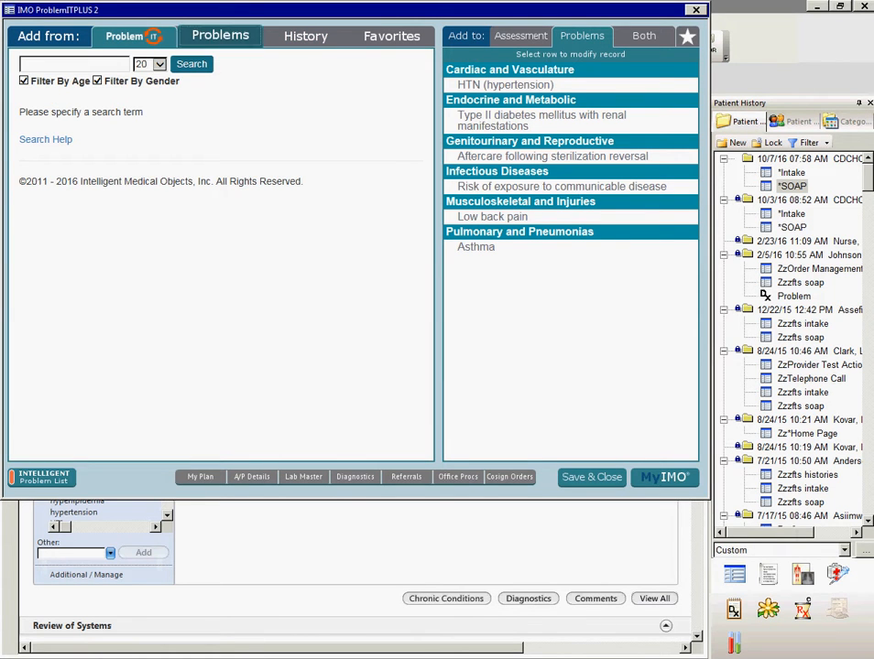
pyautogui.click(219, 35)
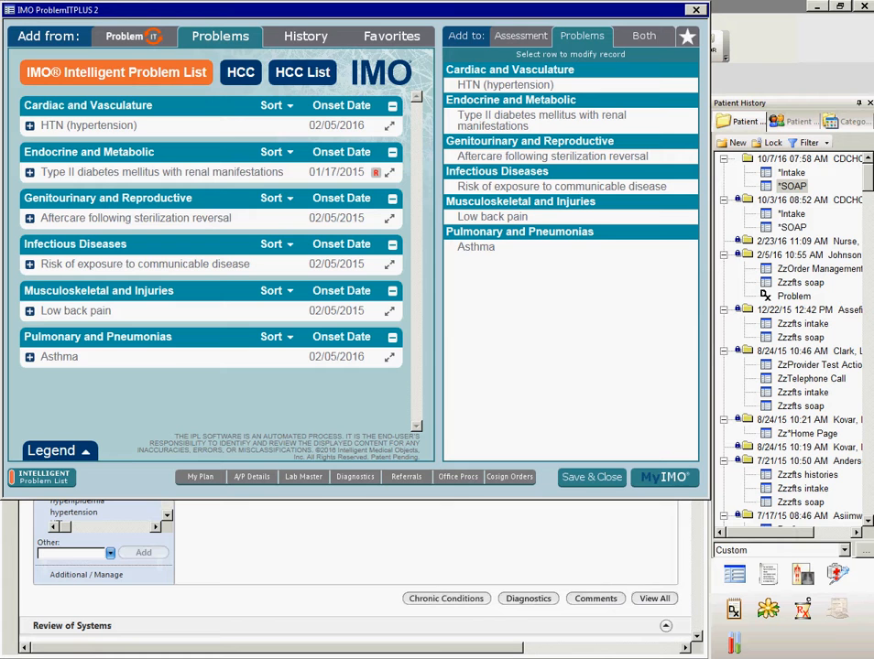
pyautogui.click(305, 36)
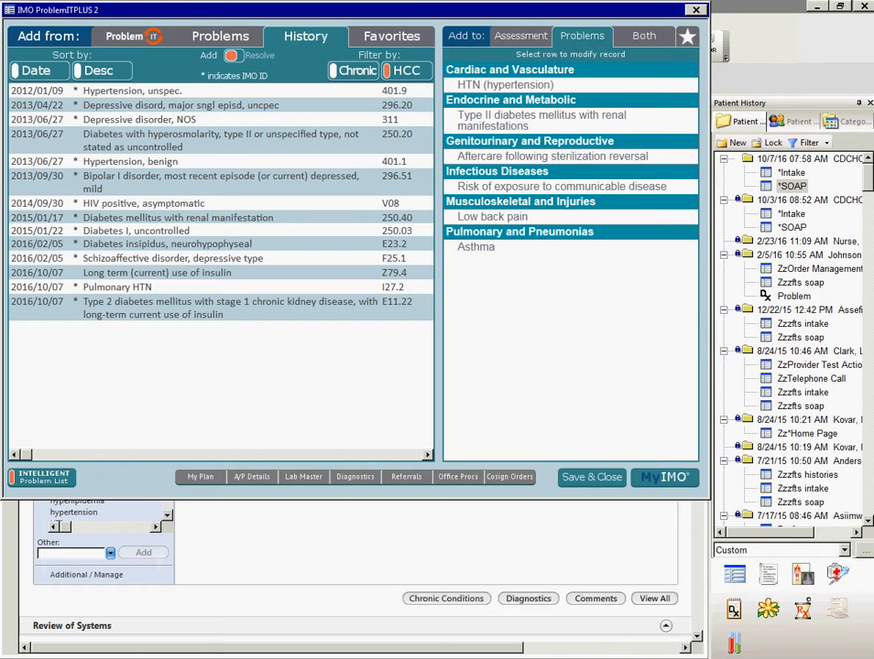
pyautogui.click(391, 36)
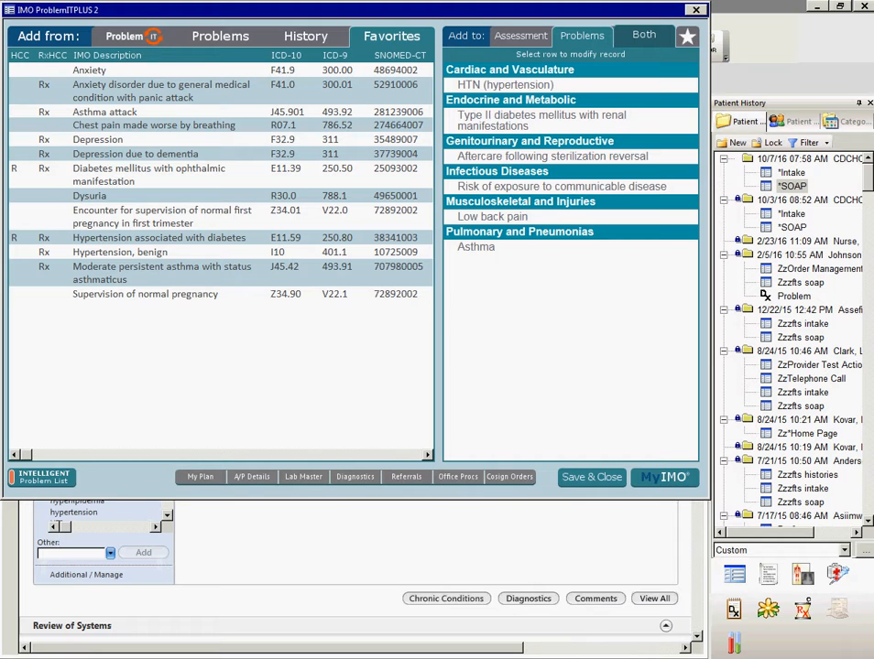
# - Search for "abdominal pain" and add "Abdominal pain with radiation to back (R10.9)" to both the assessments and the problem list
pyautogui.click(644, 35)
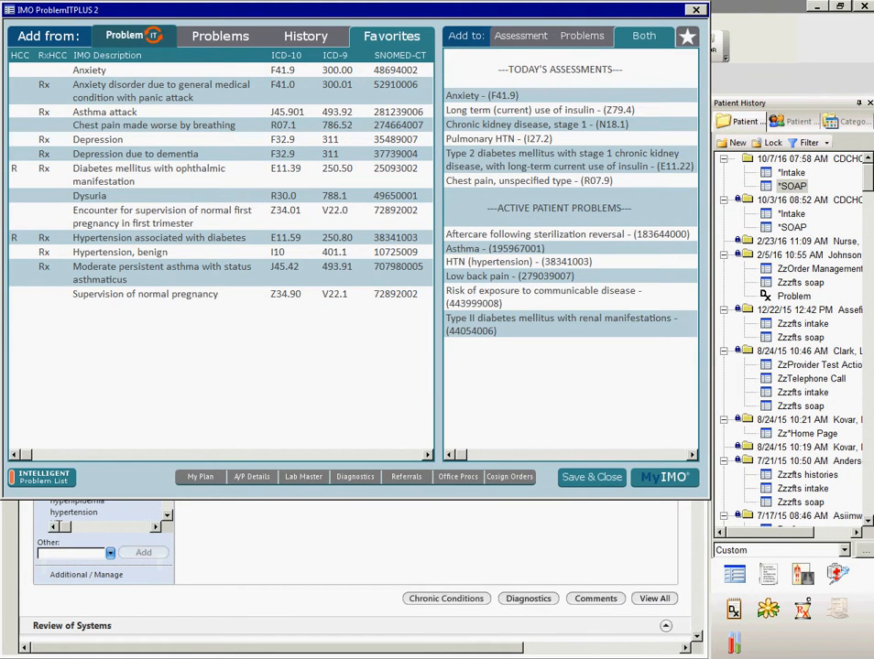
pyautogui.click(128, 35)
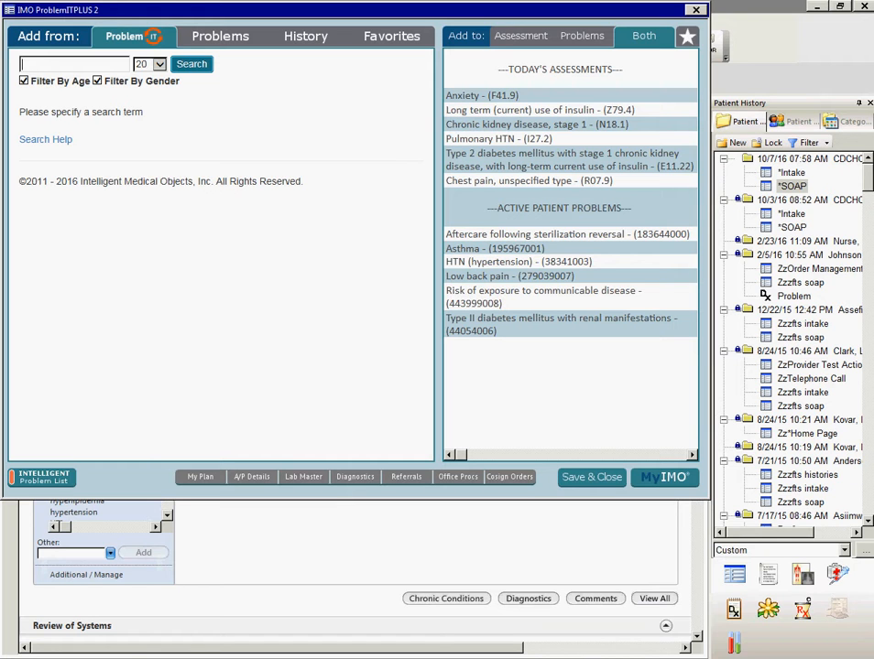
pyautogui.write('abdominal pain')
pyautogui.press('Return')
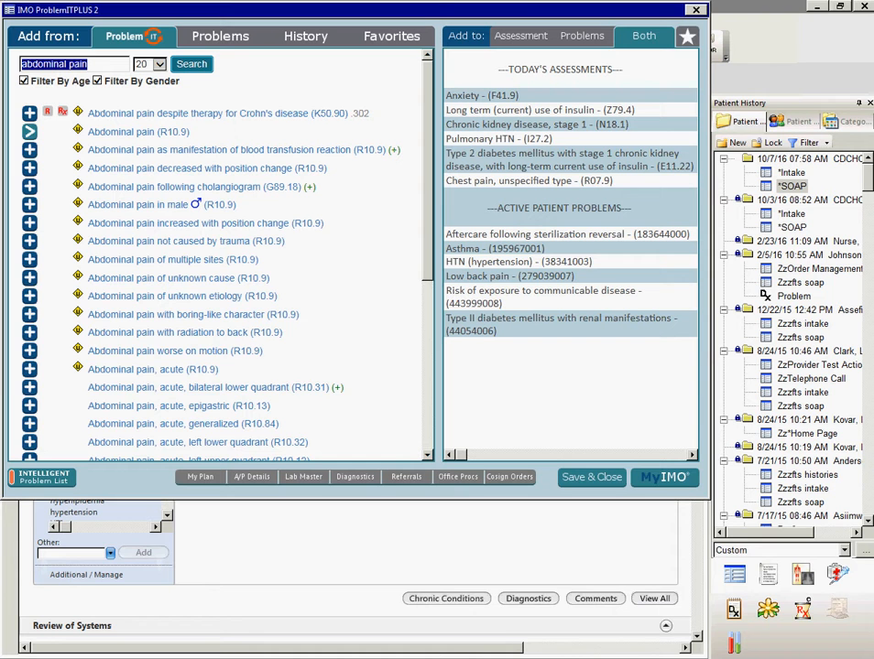
pyautogui.press('BackSpace')
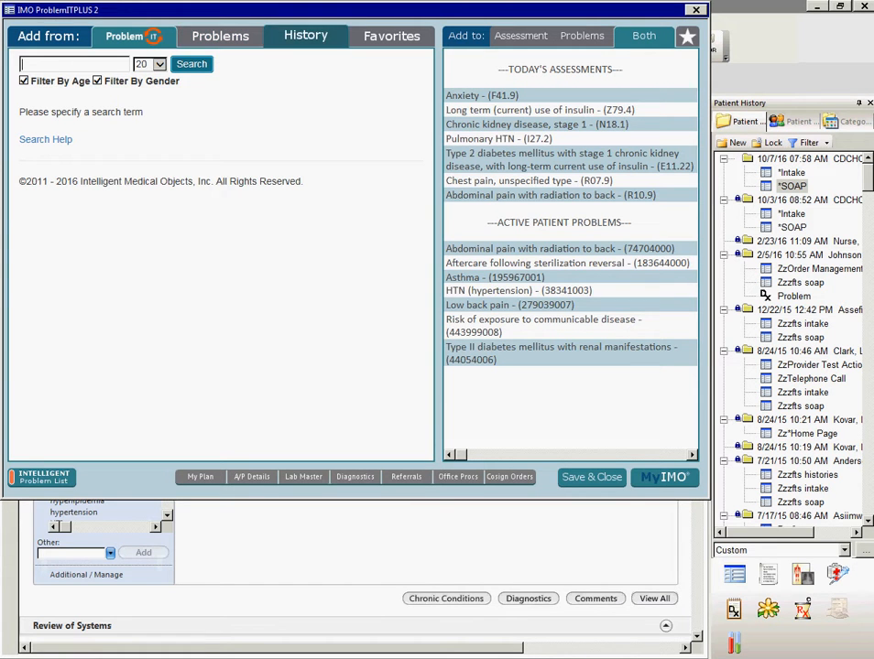
# - With both lists as the destination, review the history and favorites sources and try to open the Pulmonary HTN (I27.2) details
pyautogui.click(305, 36)
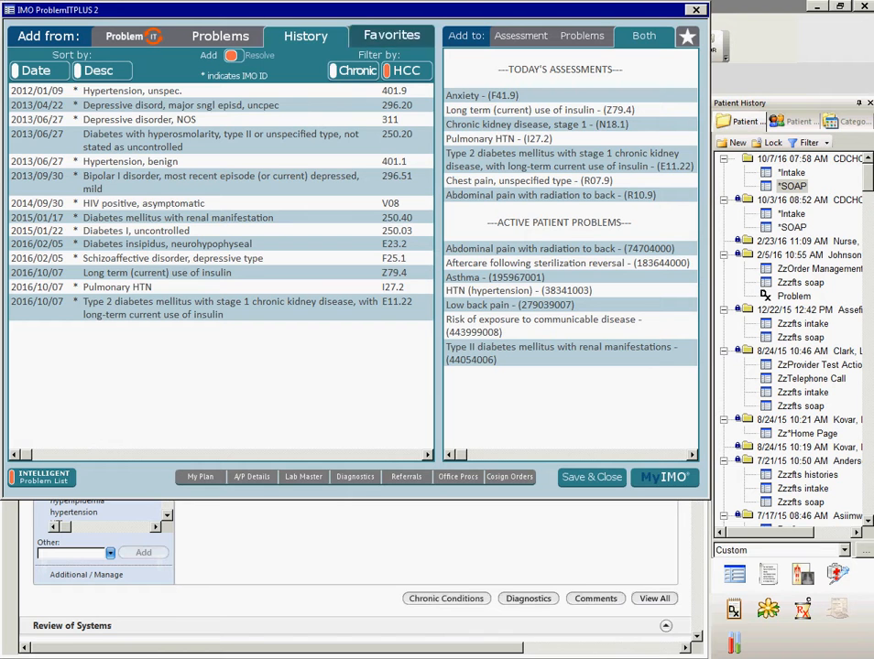
pyautogui.click(391, 35)
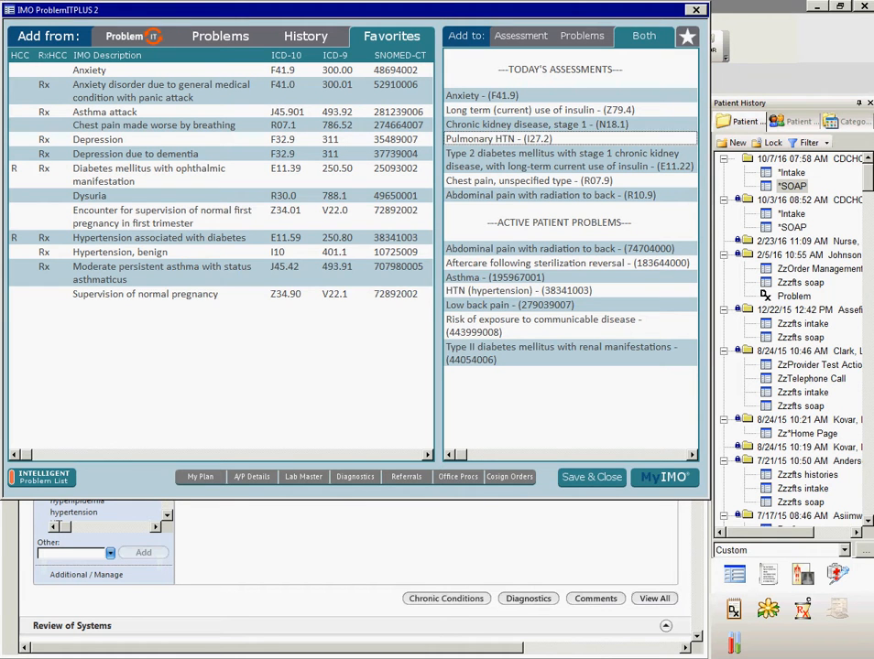
pyautogui.click(499, 139)
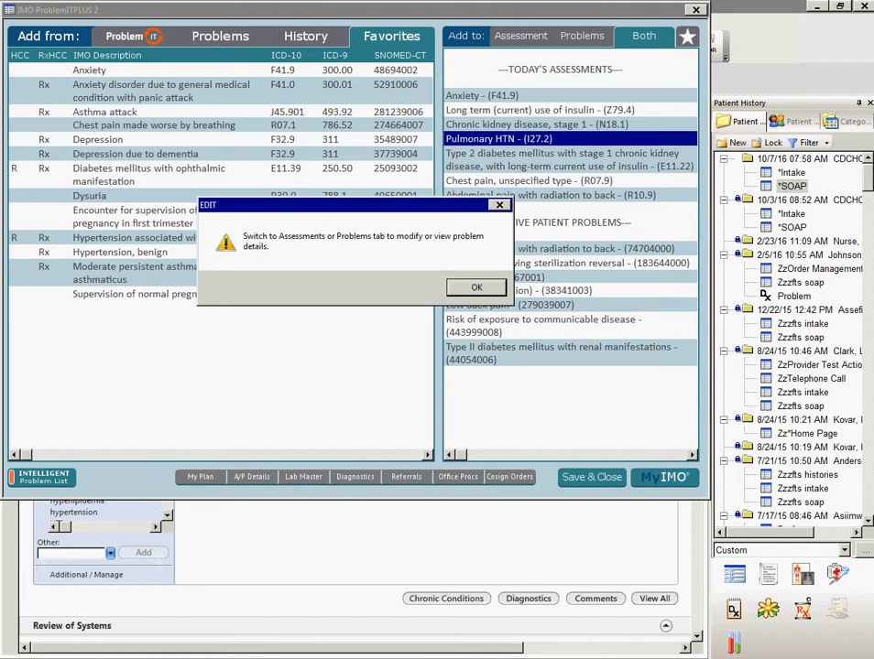
pyautogui.press('Return')
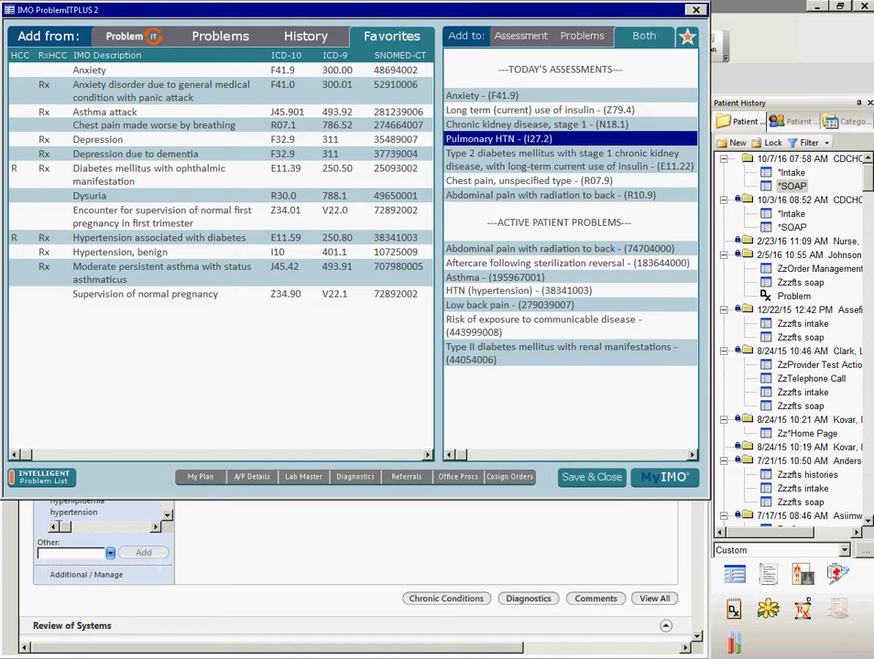
pyautogui.click(581, 35)
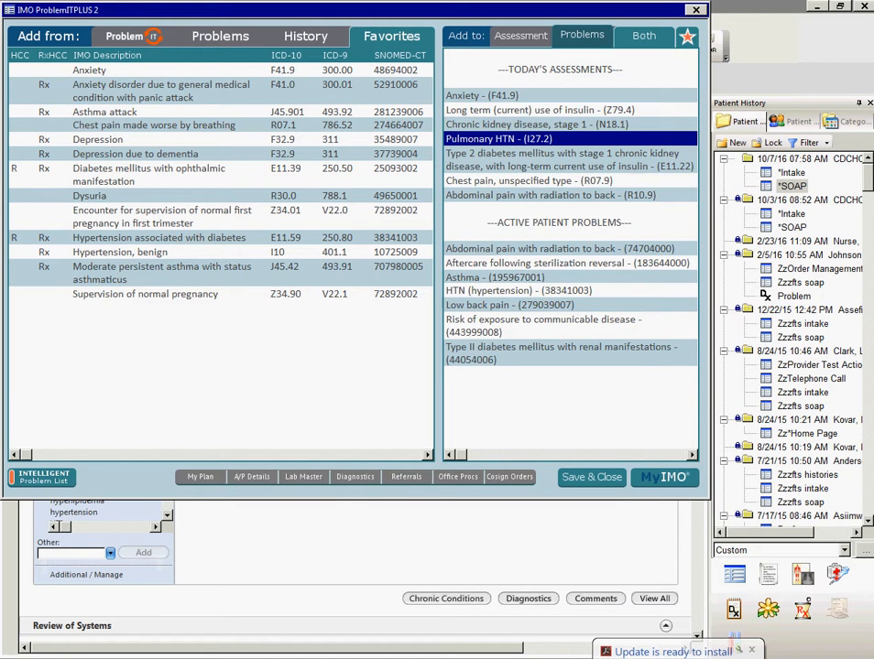
pyautogui.click(644, 35)
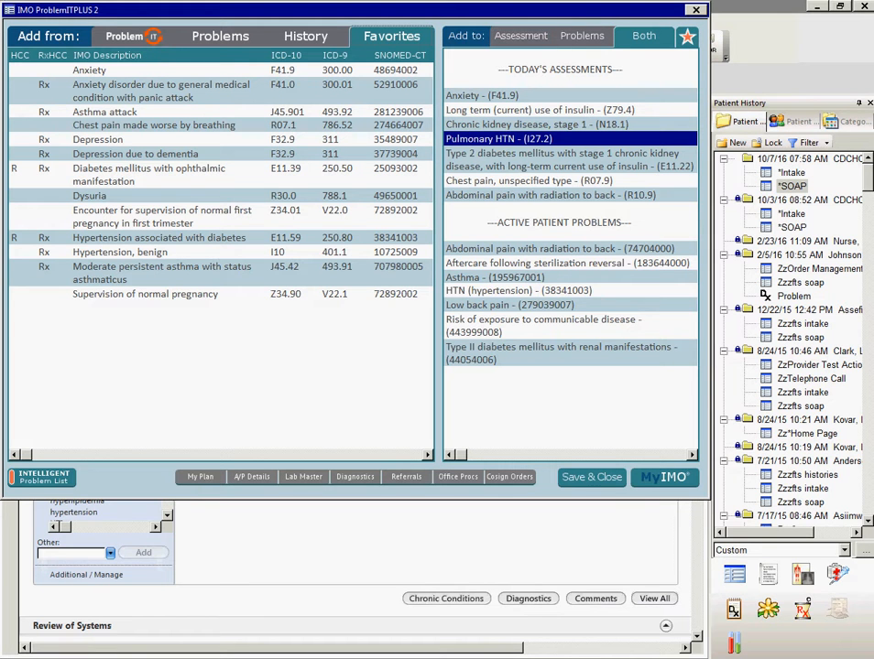
# - Open the Anxiety (F41.9) assessment's details and check the side choices and the resolved date calendar
pyautogui.click(520, 35)
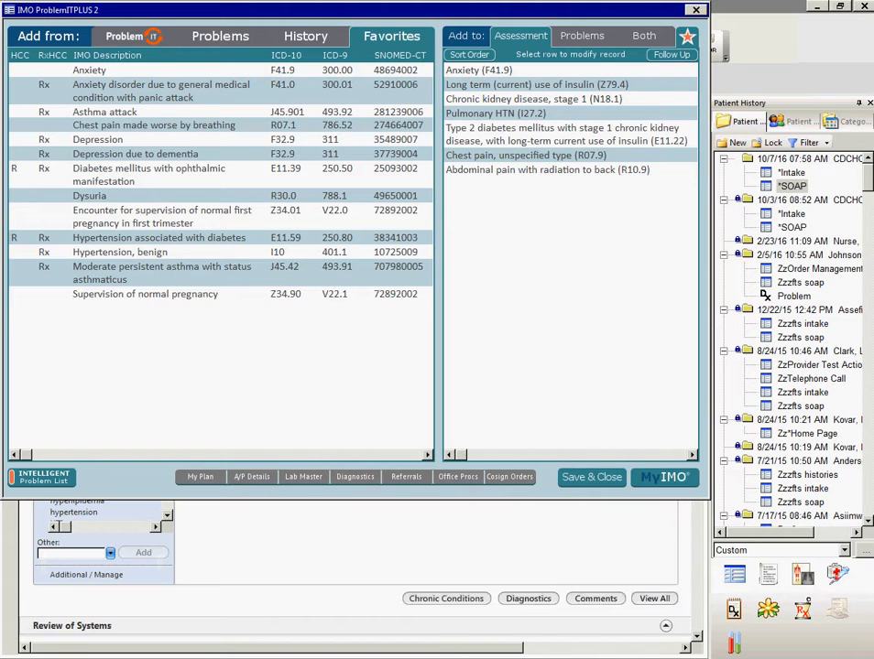
pyautogui.click(479, 71)
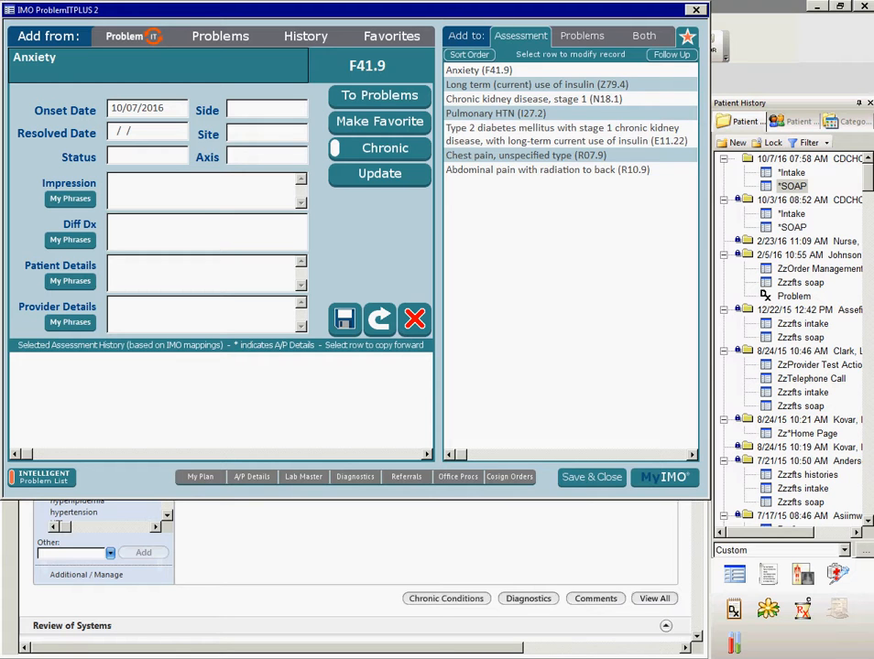
pyautogui.click(267, 109)
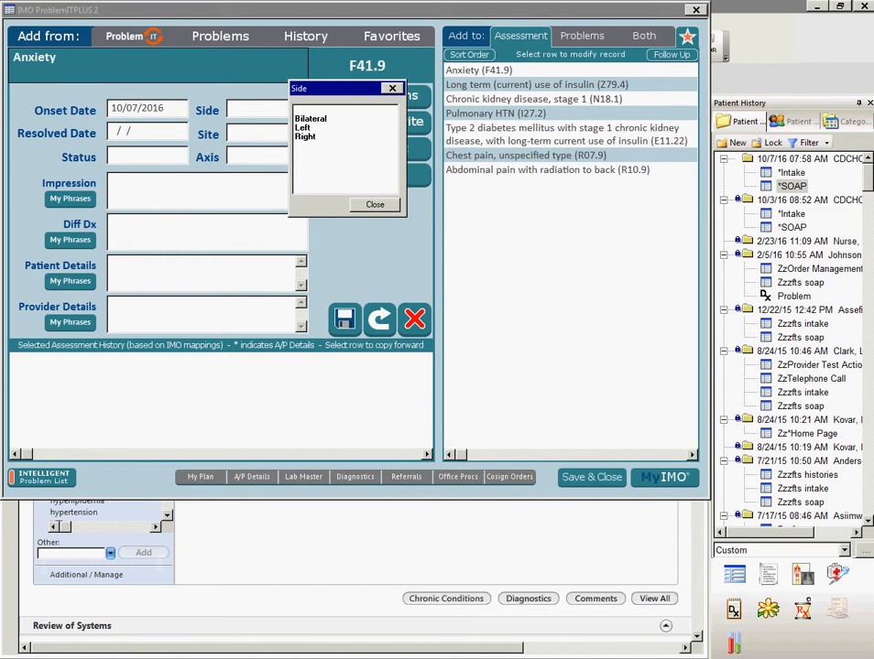
pyautogui.press('Escape')
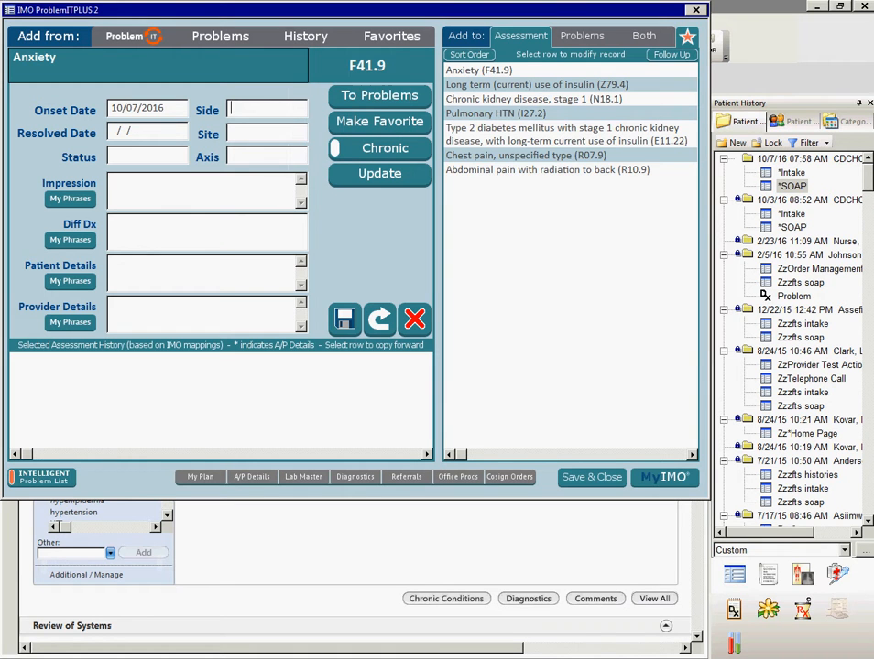
pyautogui.click(145, 132)
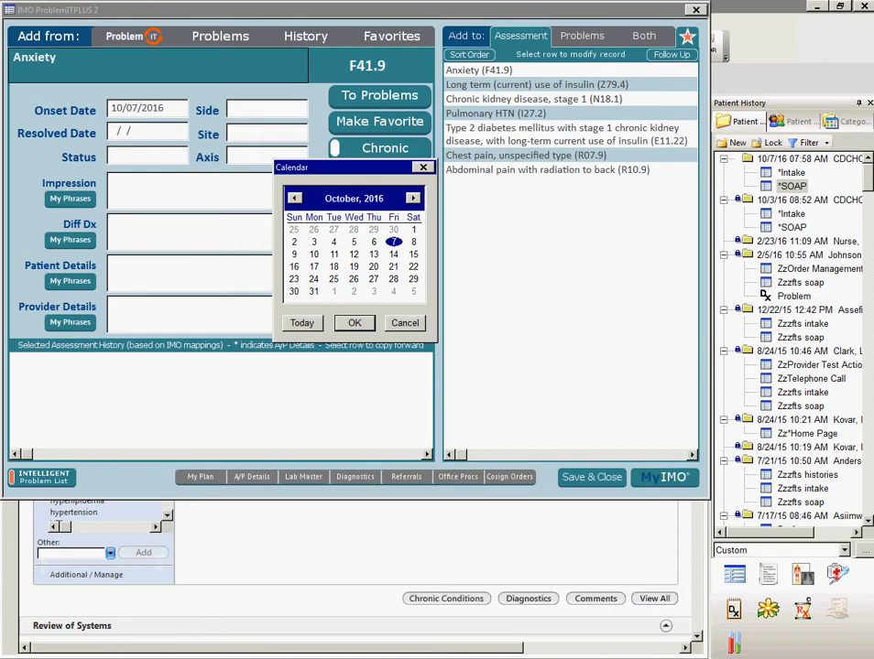
pyautogui.press('Escape')
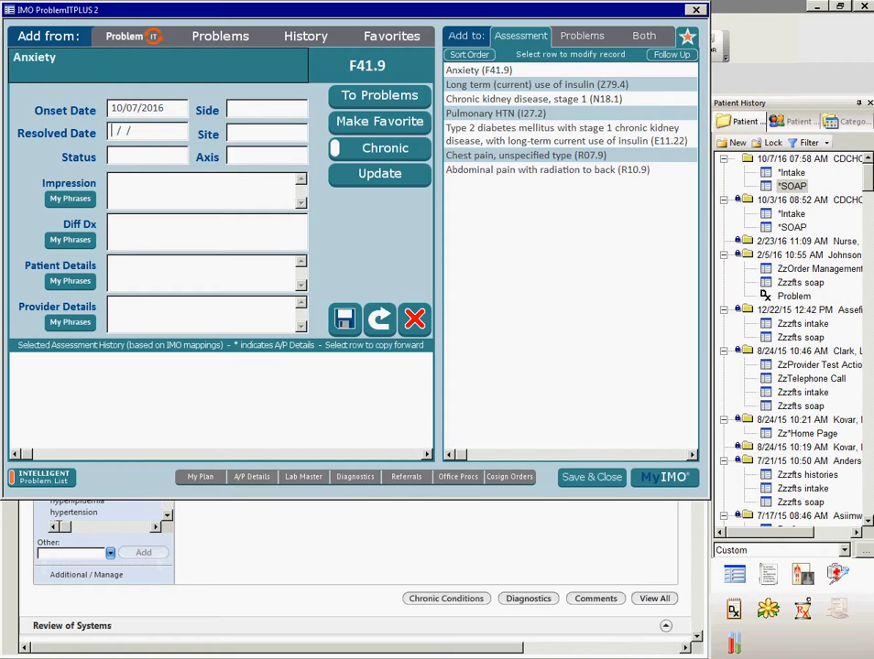
# - Set the Anxiety assessment's status to Acute and check the axis choices without picking one
pyautogui.click(231, 133)
pyautogui.click(145, 155)
pyautogui.click(208, 180)
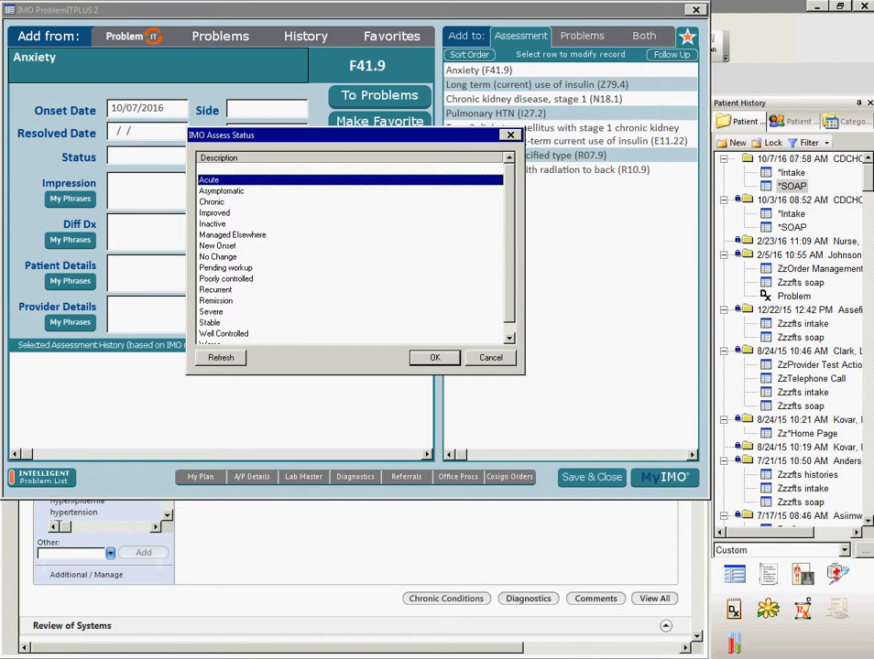
pyautogui.click(435, 358)
pyautogui.click(264, 155)
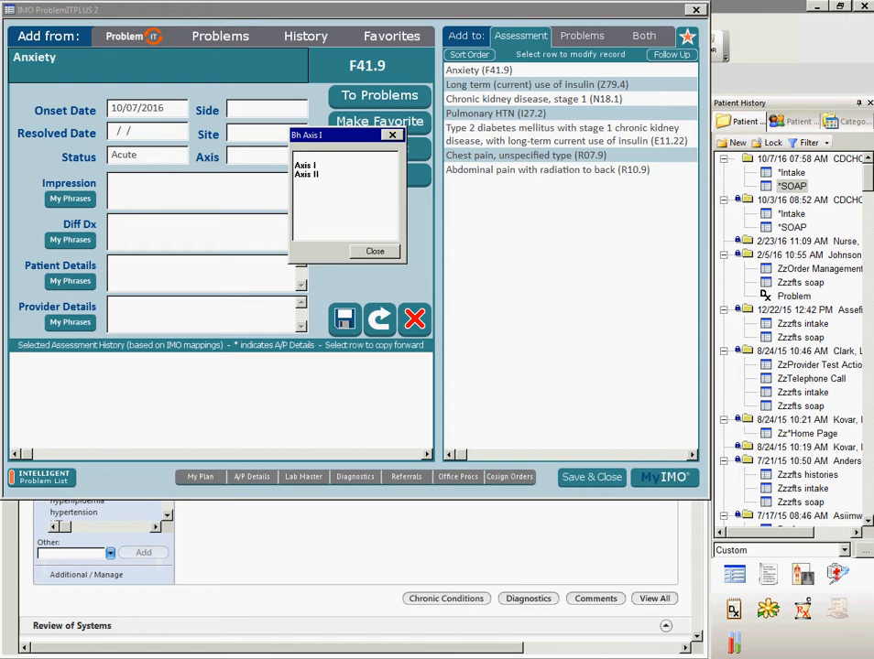
pyautogui.click(374, 251)
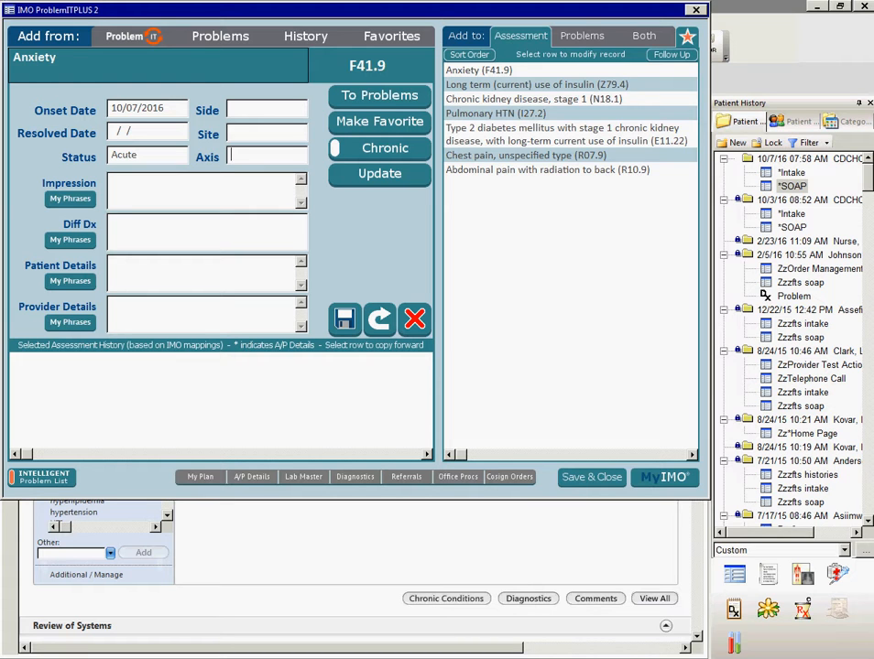
# - Enter "new impression notes" as the impression and "diff dx notes" as the differential diagnosis for Anxiety
pyautogui.click(112, 181)
pyautogui.click(71, 199)
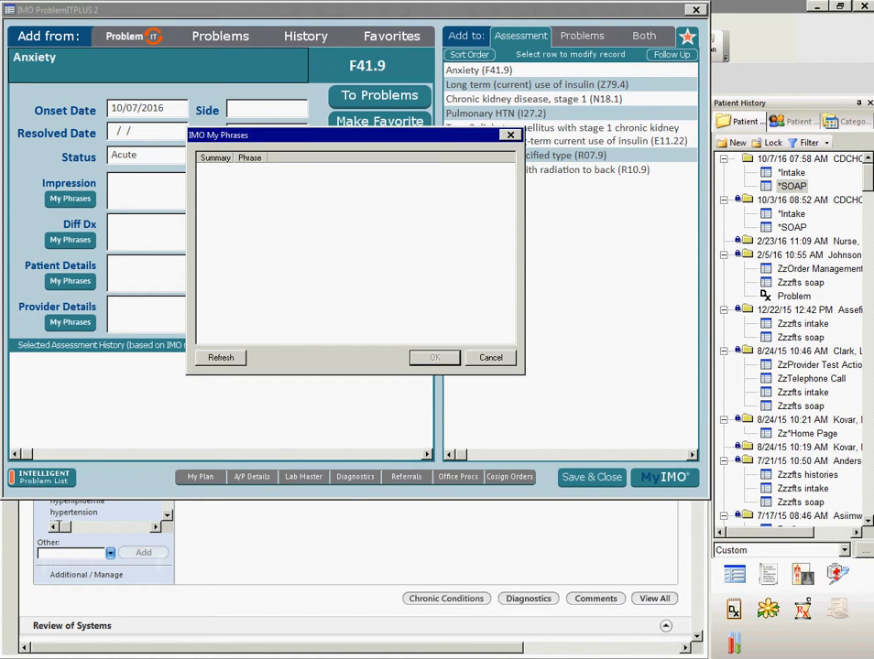
pyautogui.click(491, 358)
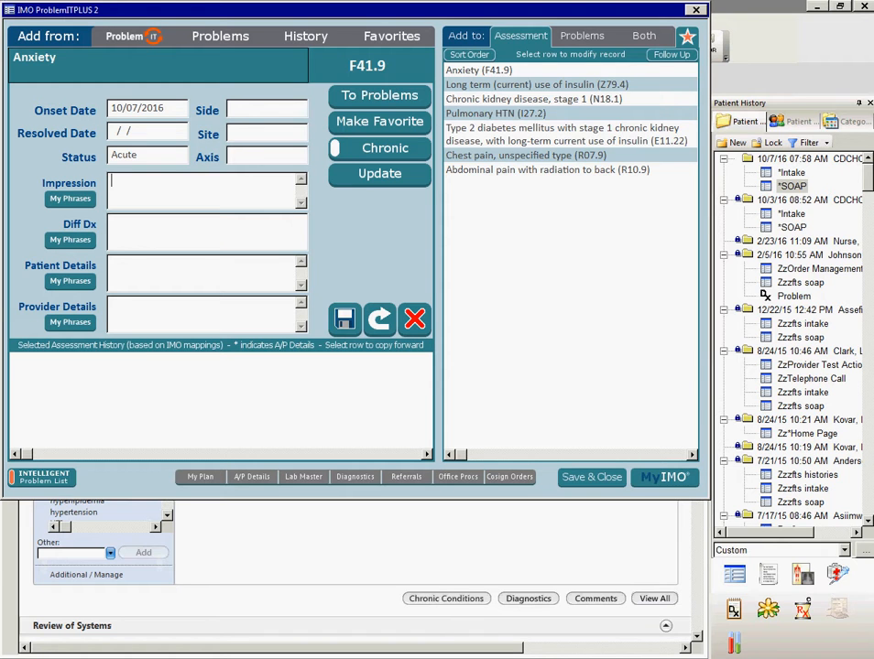
pyautogui.write('new impression notes')
pyautogui.press('Tab')
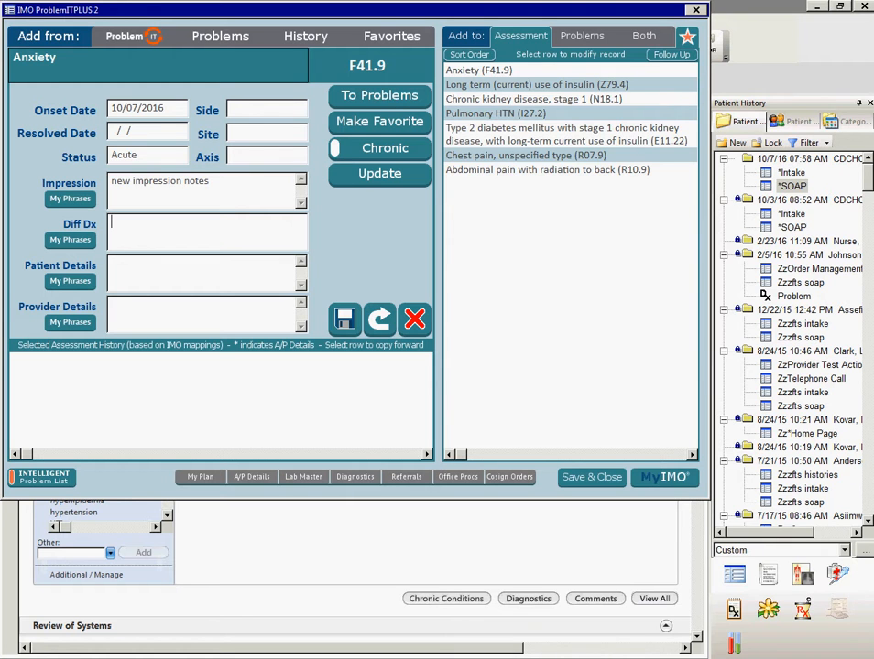
pyautogui.write('diff dx notes')
# - Enter "new patient details" as the patient details and "new provider details." as the provider details for Anxiety
pyautogui.press('Tab')
pyautogui.write('new patient')
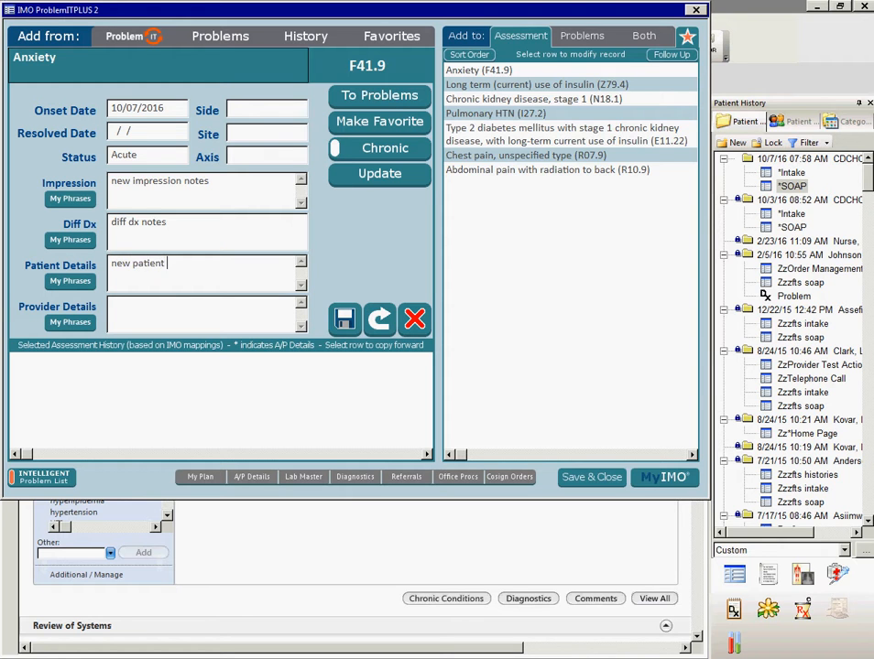
pyautogui.write(' details')
pyautogui.press('Tab')
pyautogui.click(156, 310)
pyautogui.write('new provider ')
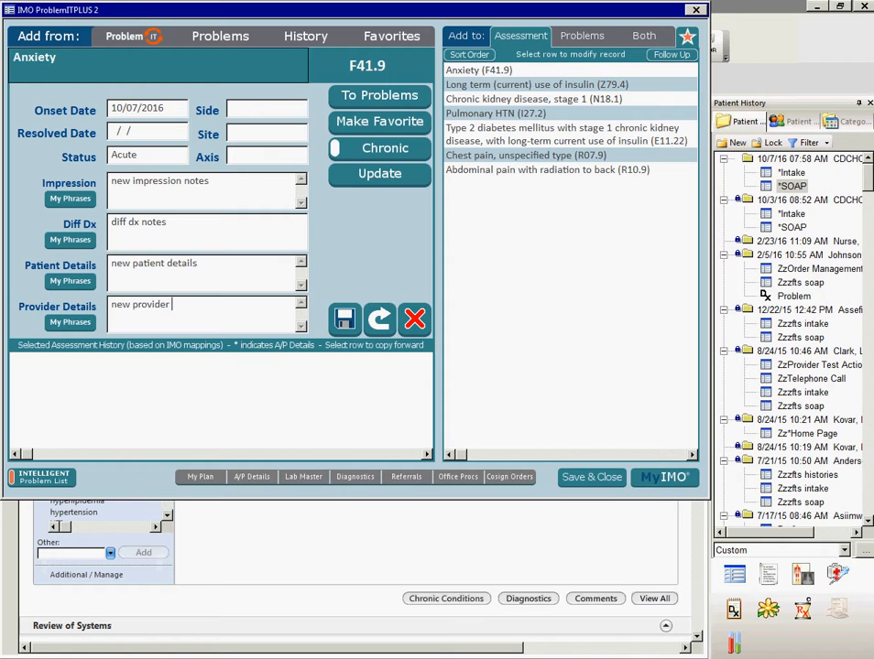
pyautogui.write('details.')
# - Append the saved "advice" phrase, "keep taking your meds", to the Anxiety assessment's patient details
pyautogui.click(199, 264)
pyautogui.click(70, 281)
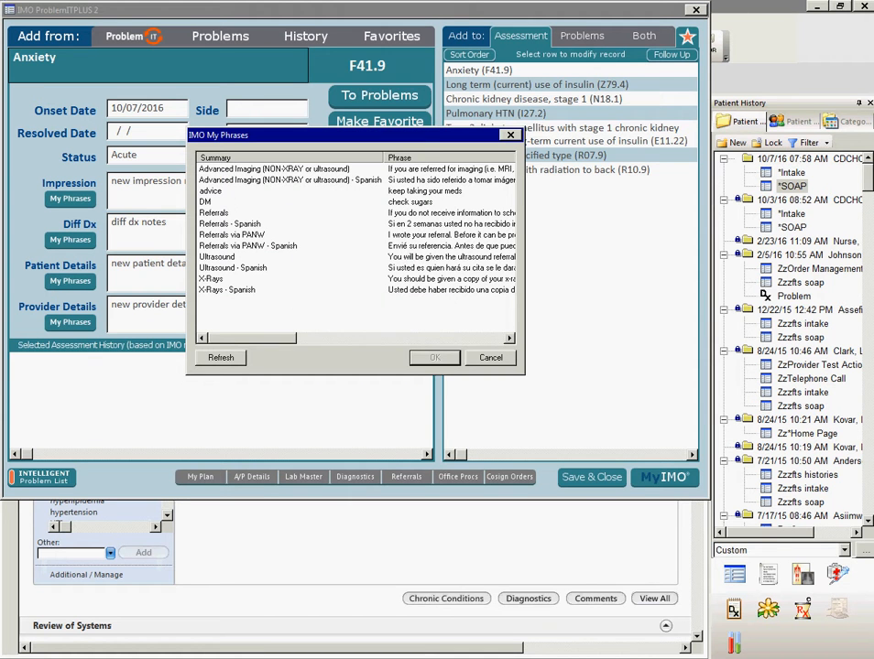
pyautogui.click(211, 191)
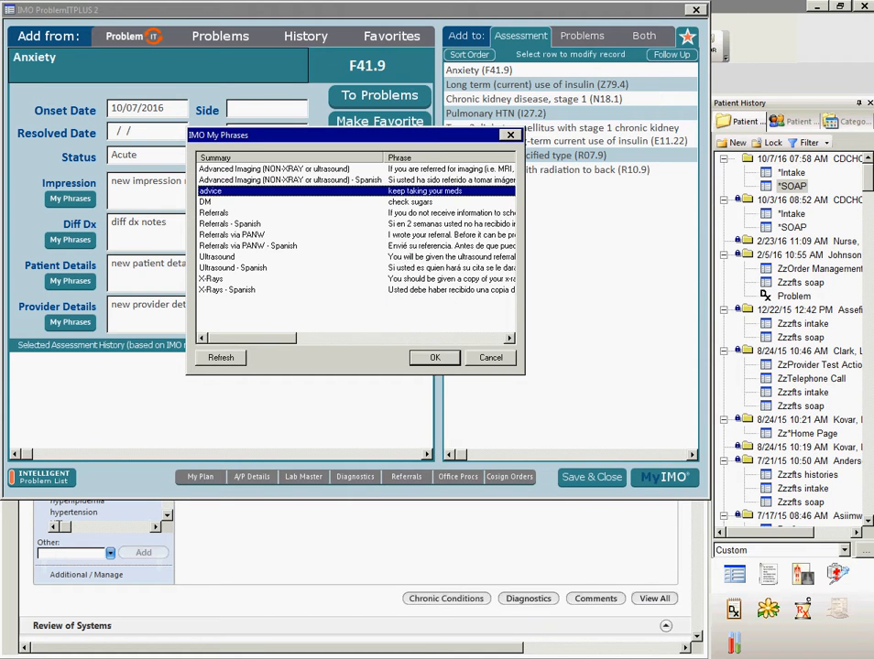
pyautogui.press('Return')
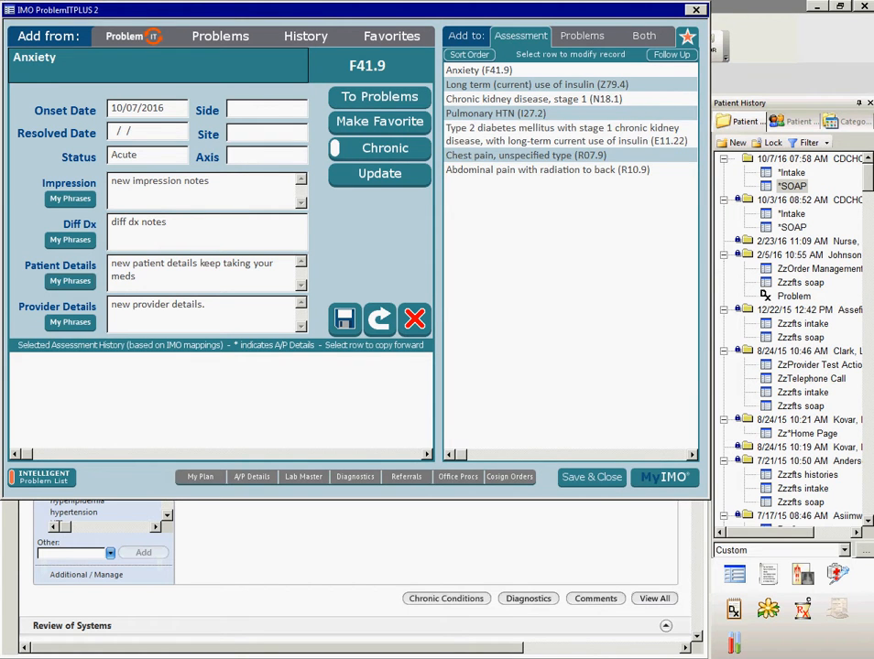
# - Add the Anxiety diagnosis to the problem list and to the favorites list, confirming both additions
pyautogui.click(379, 97)
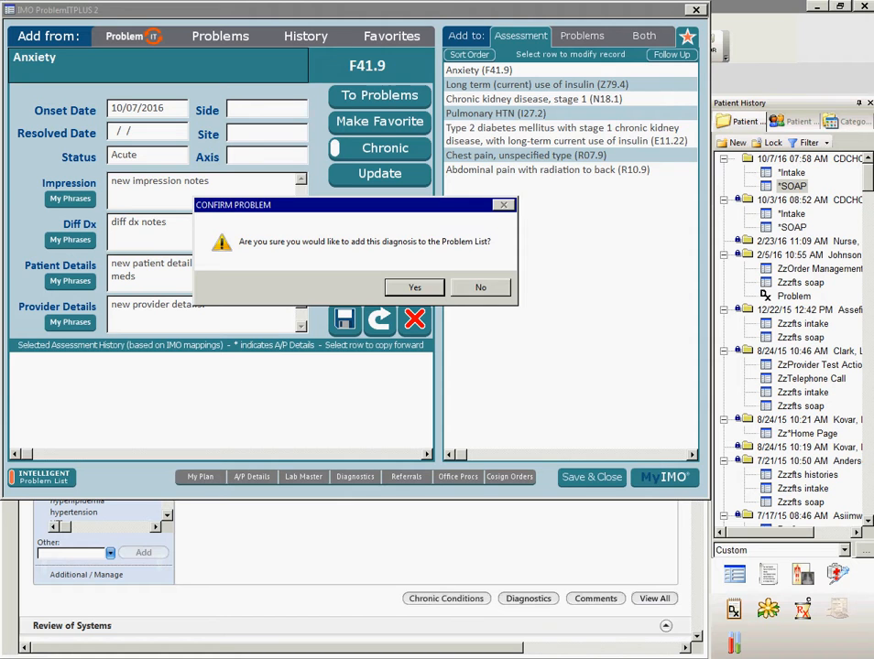
pyautogui.press('Return')
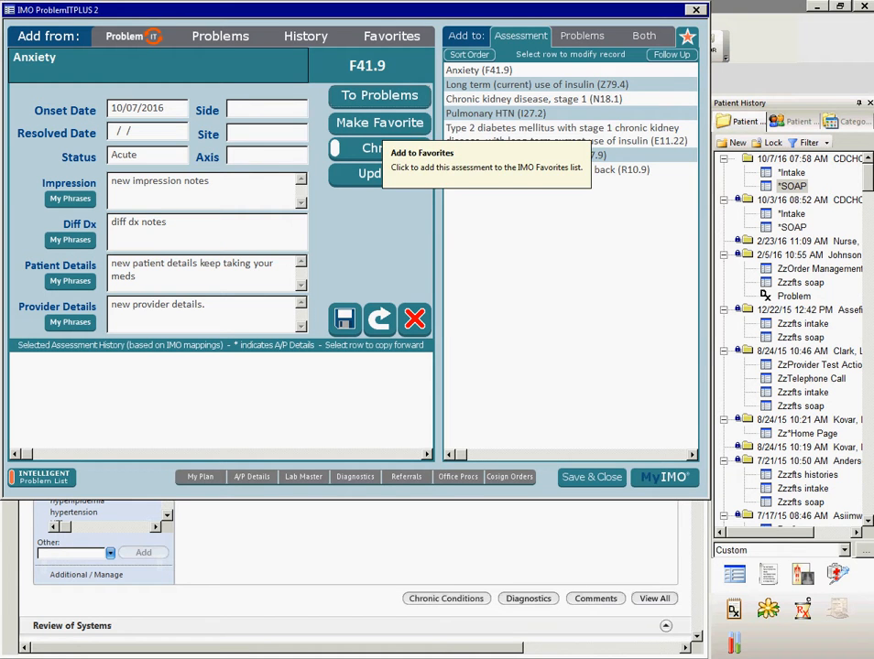
pyautogui.click(381, 123)
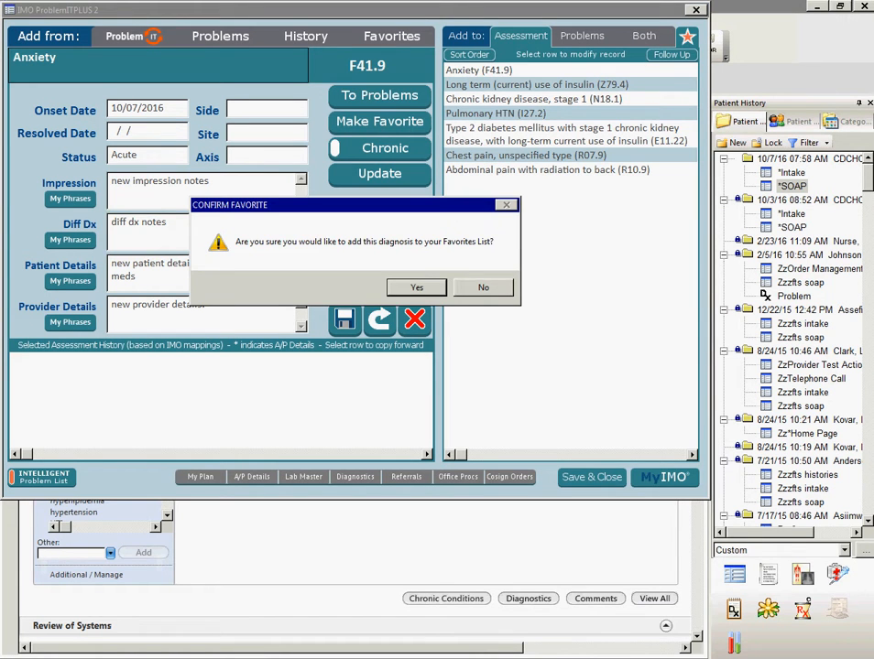
pyautogui.click(417, 288)
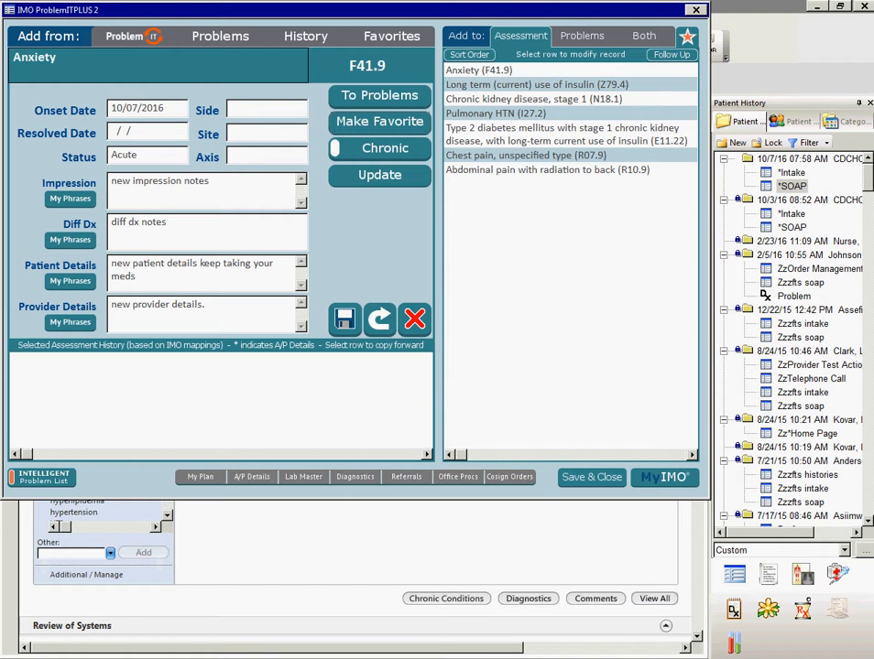
pyautogui.click(379, 175)
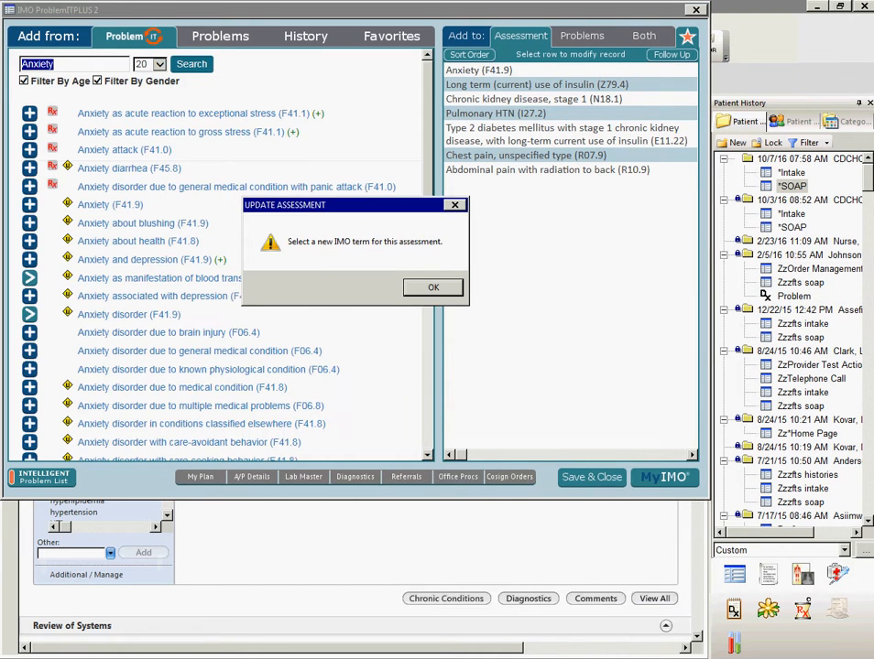
pyautogui.click(433, 287)
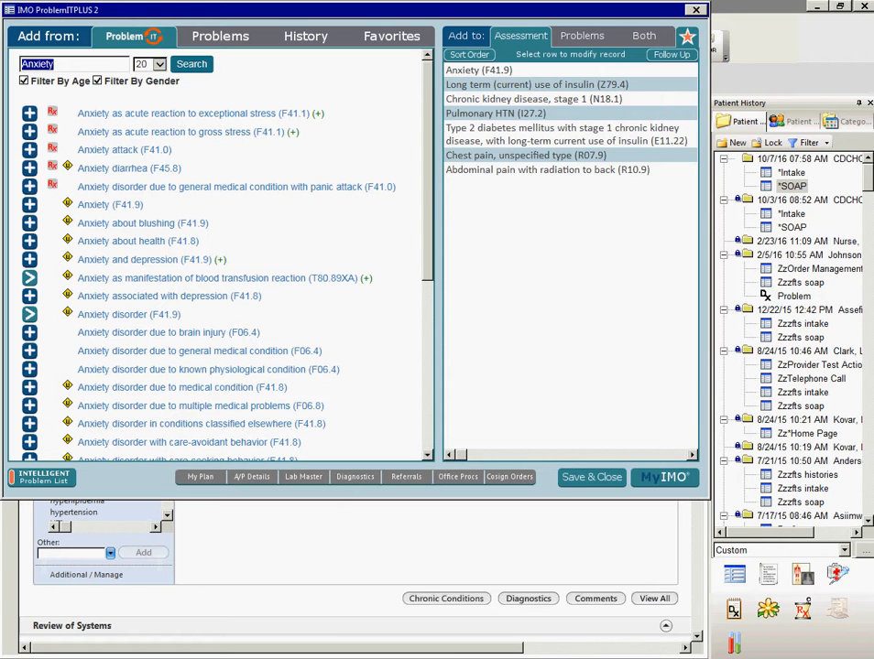
pyautogui.click(479, 70)
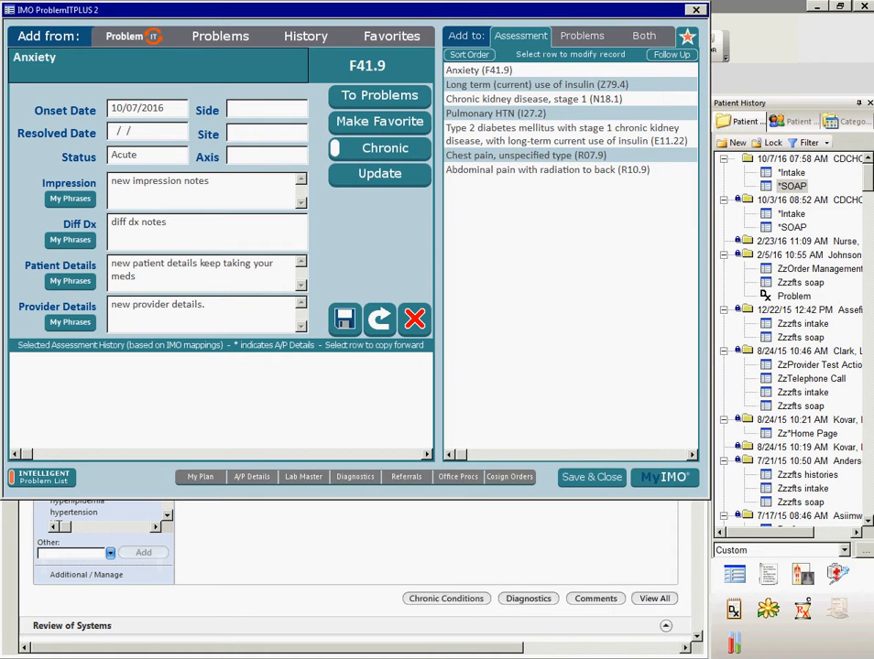
# - Save the Anxiety assessment's details and update its term to "Anxiety associated with depression (F41.8)"
pyautogui.click(344, 320)
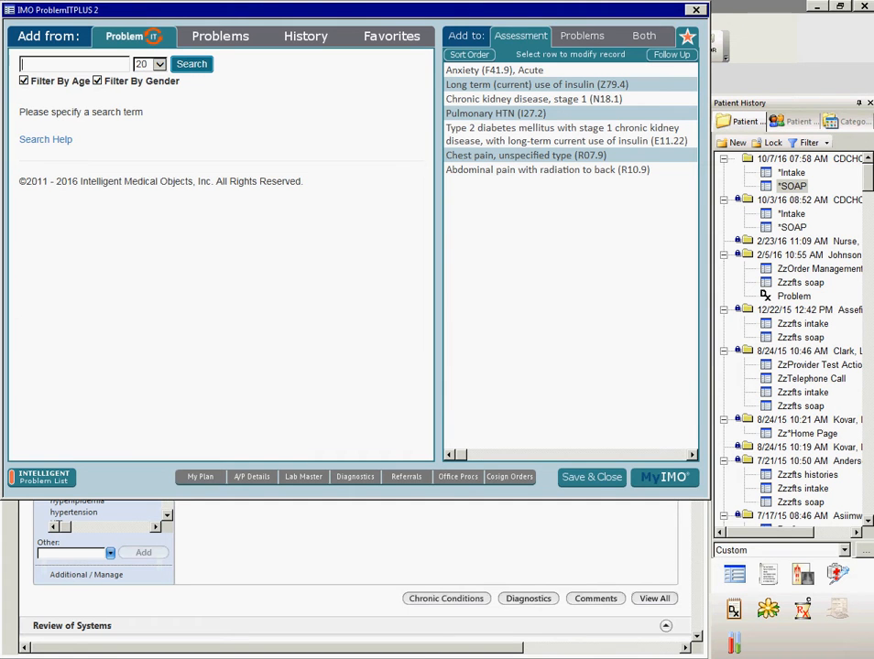
pyautogui.click(494, 71)
pyautogui.click(494, 71)
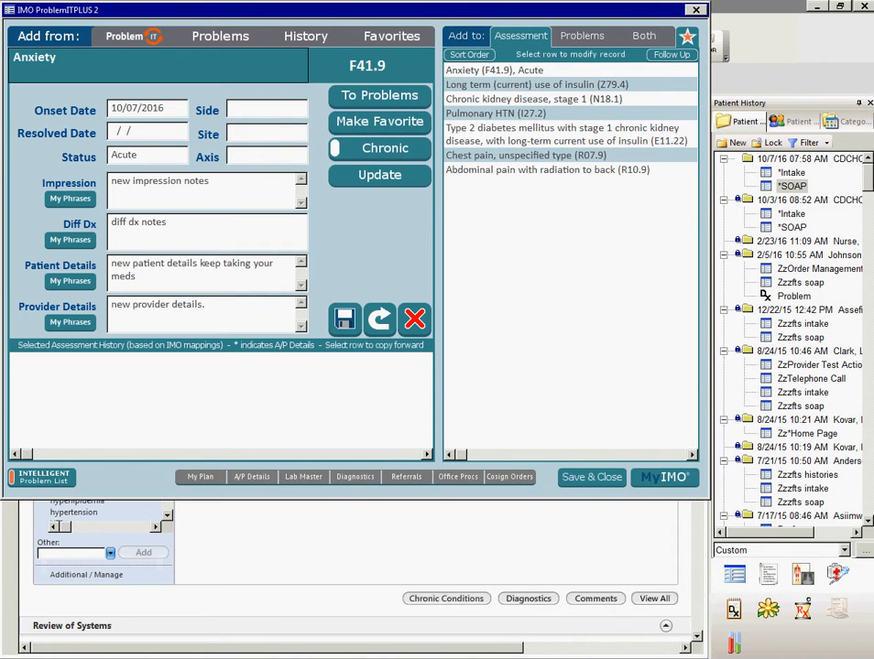
pyautogui.click(380, 174)
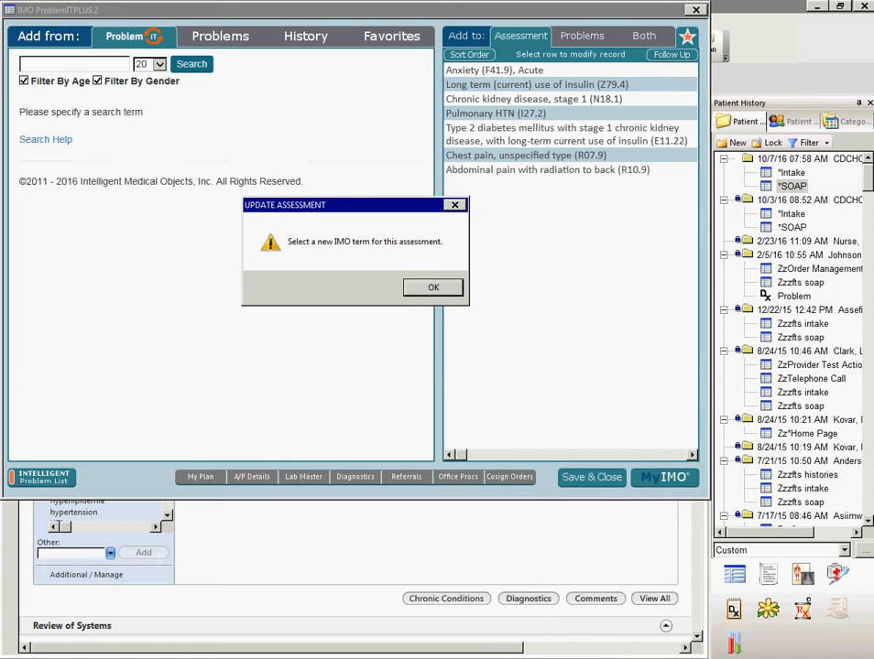
pyautogui.click(433, 287)
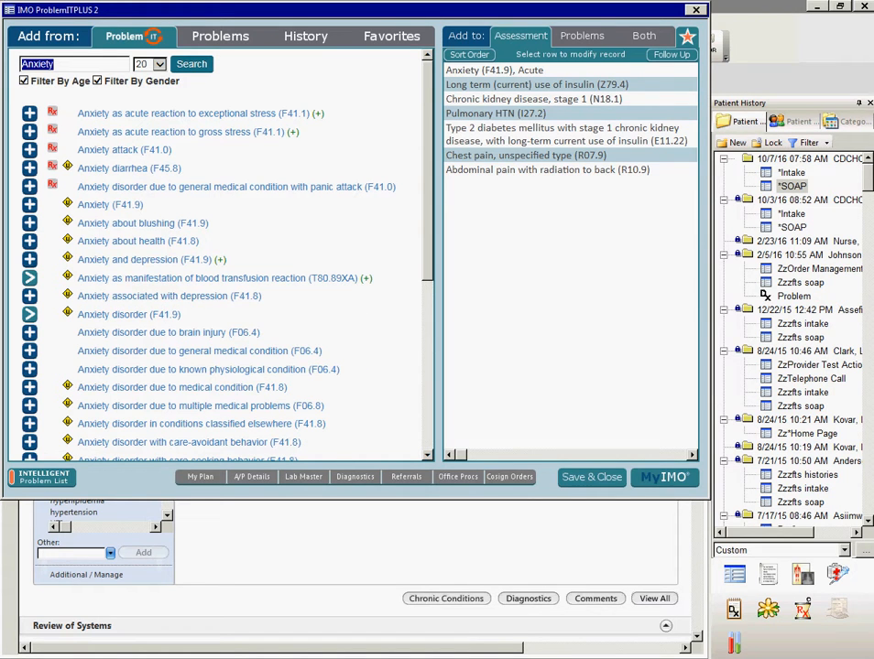
pyautogui.press('BackSpace')
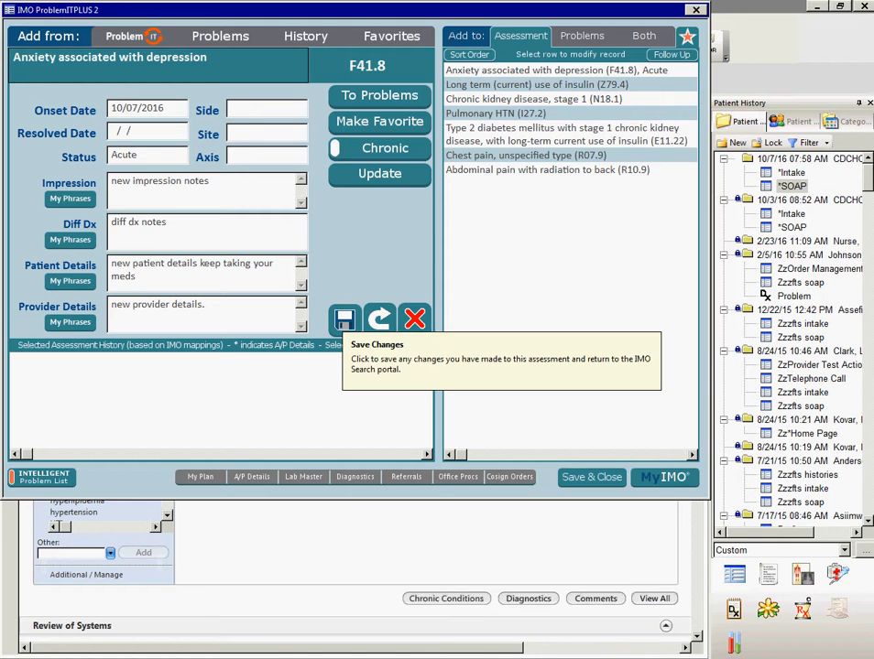
# - Save the Anxiety associated with depression assessment, reopen it, and return to the search without saving
pyautogui.click(344, 318)
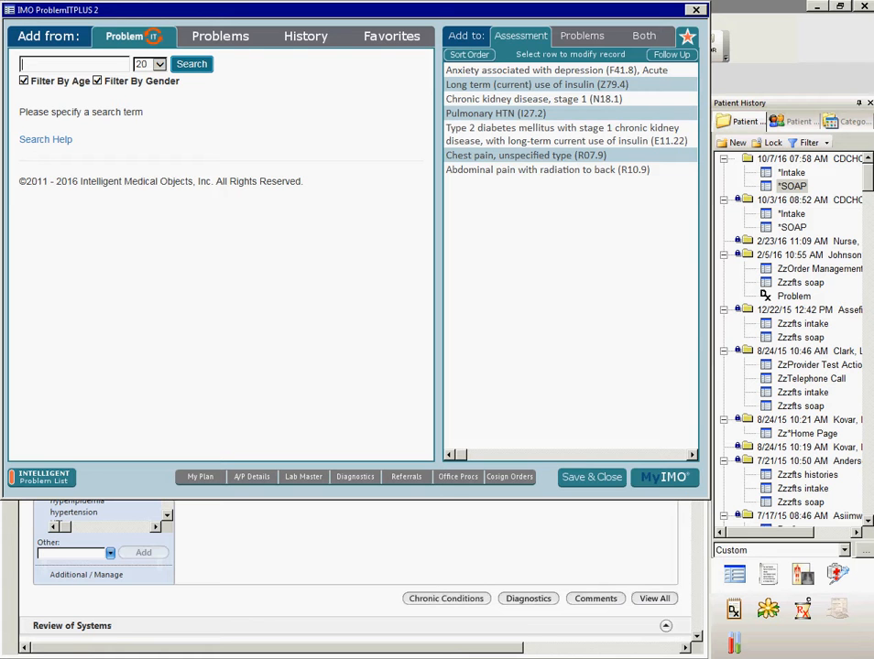
pyautogui.click(556, 70)
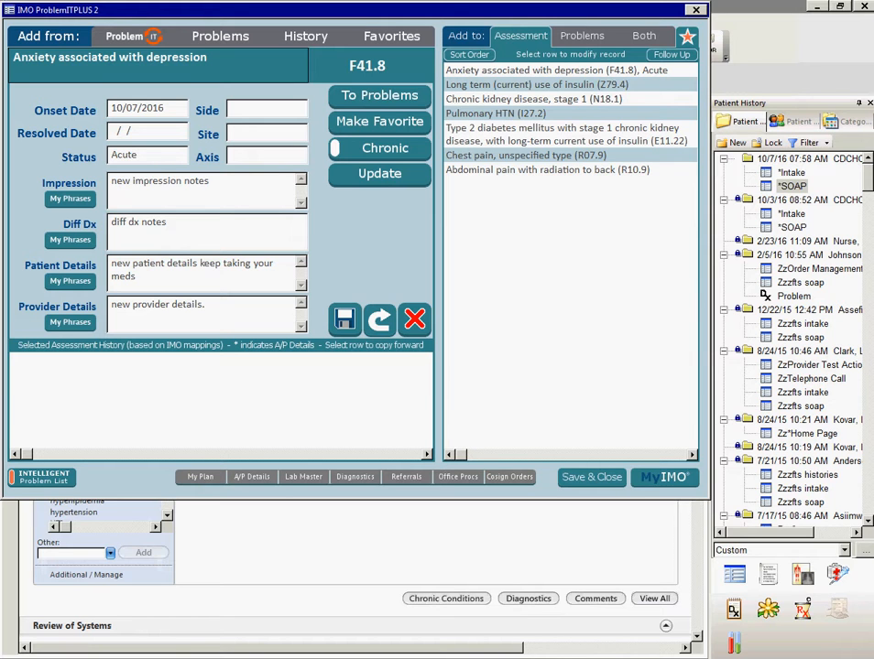
pyautogui.click(414, 318)
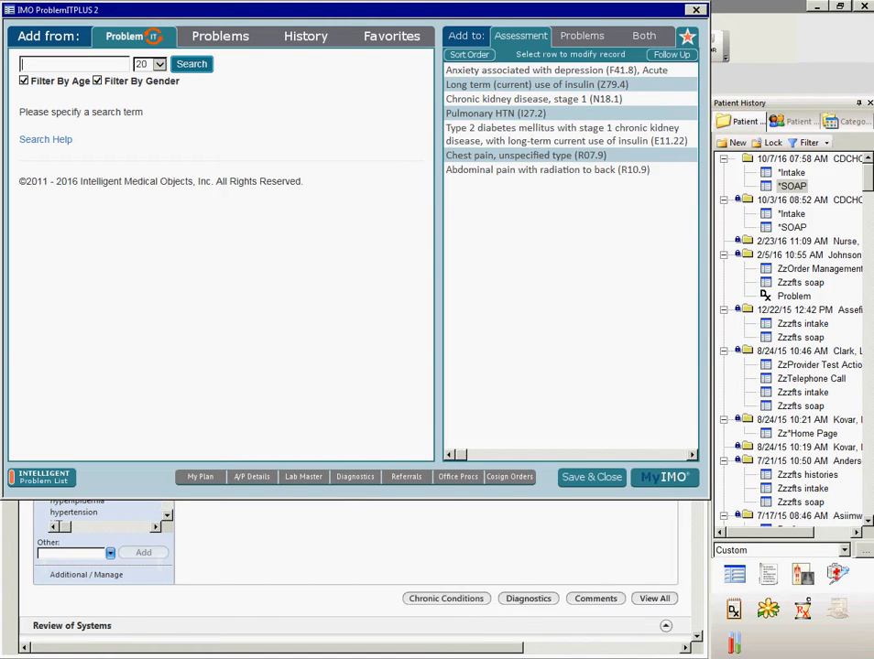
# - Reopen the Anxiety associated with depression assessment, try to switch to the favorites while it is open, and save the assessment
pyautogui.click(556, 70)
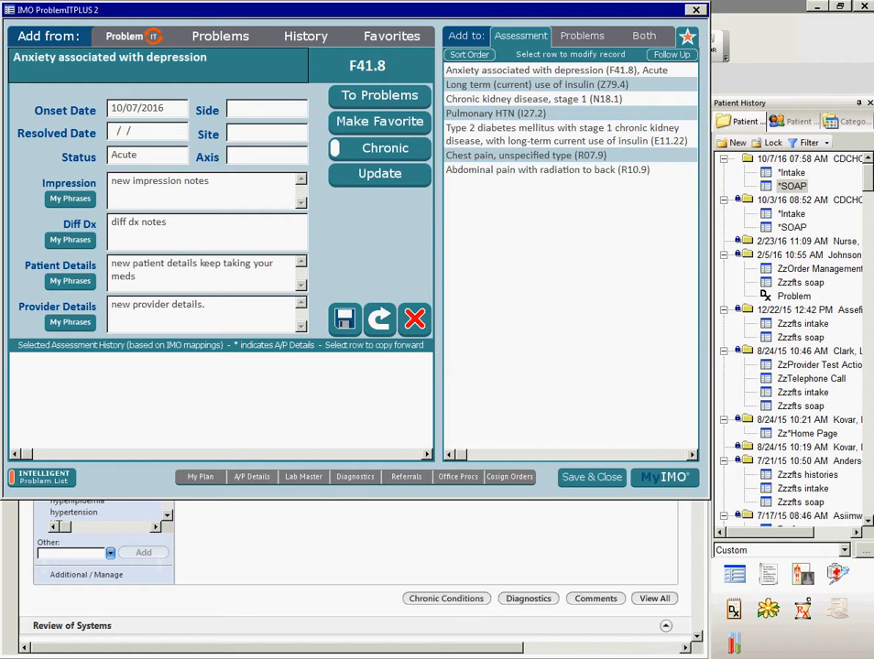
pyautogui.click(399, 37)
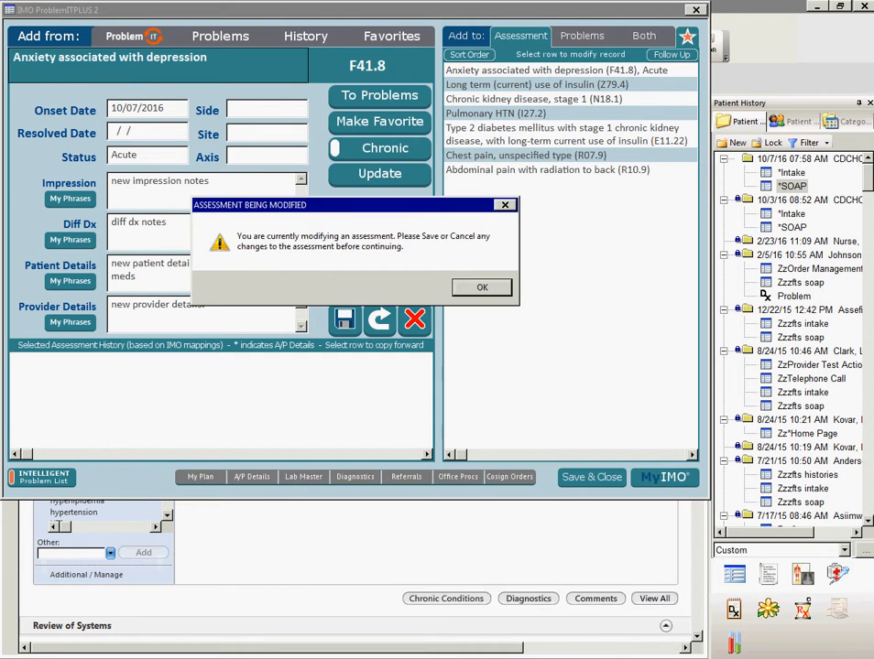
pyautogui.press('Return')
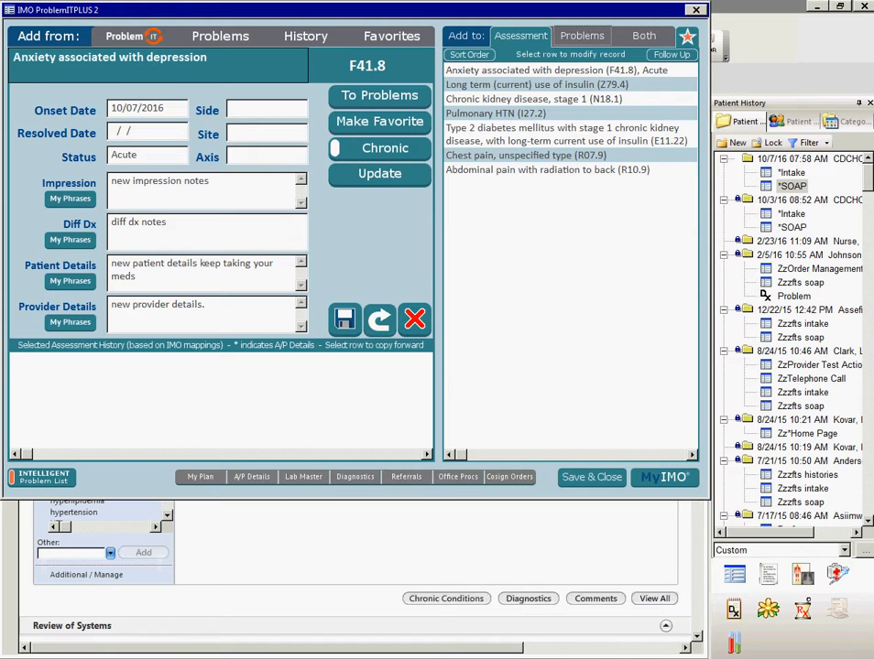
pyautogui.click(344, 320)
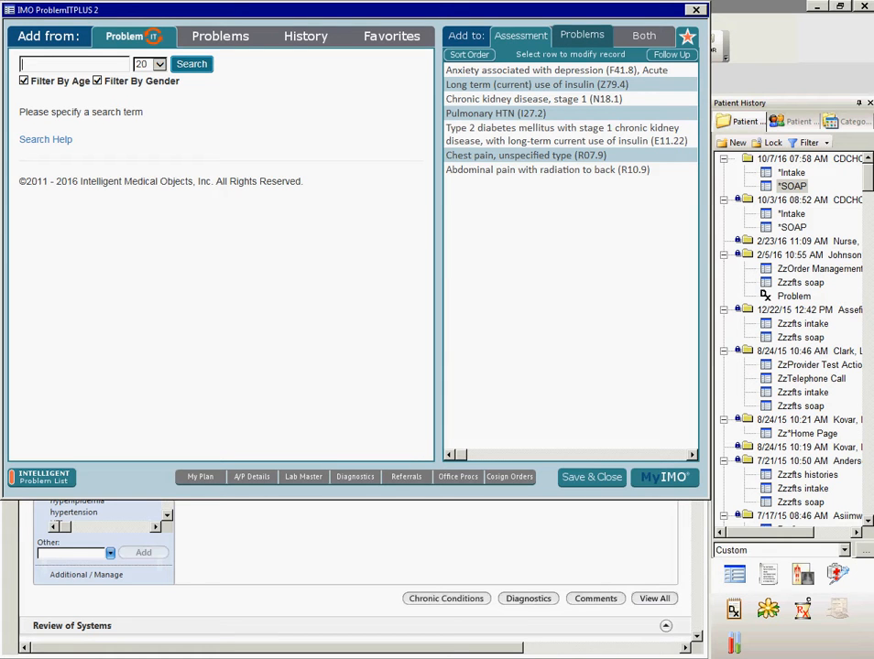
# - Review the HTN and Type II diabetes mellitus entries in the problem list, closing each without changes
pyautogui.click(582, 35)
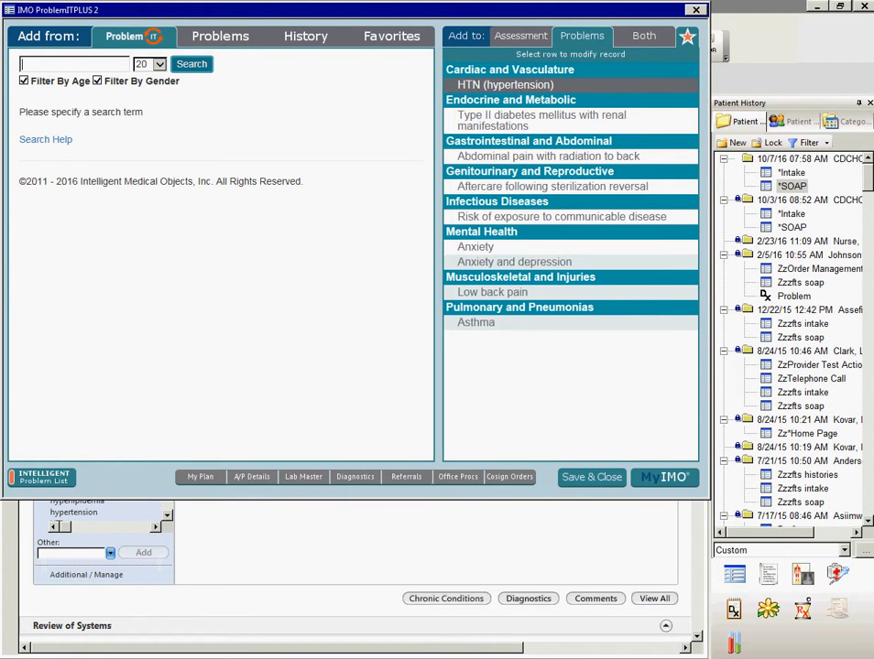
pyautogui.click(505, 84)
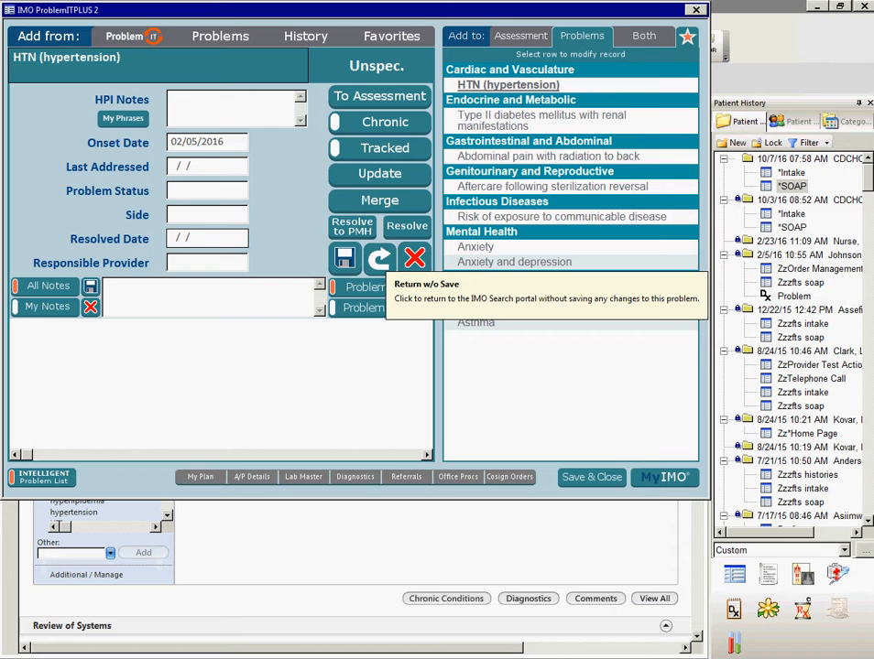
pyautogui.click(415, 258)
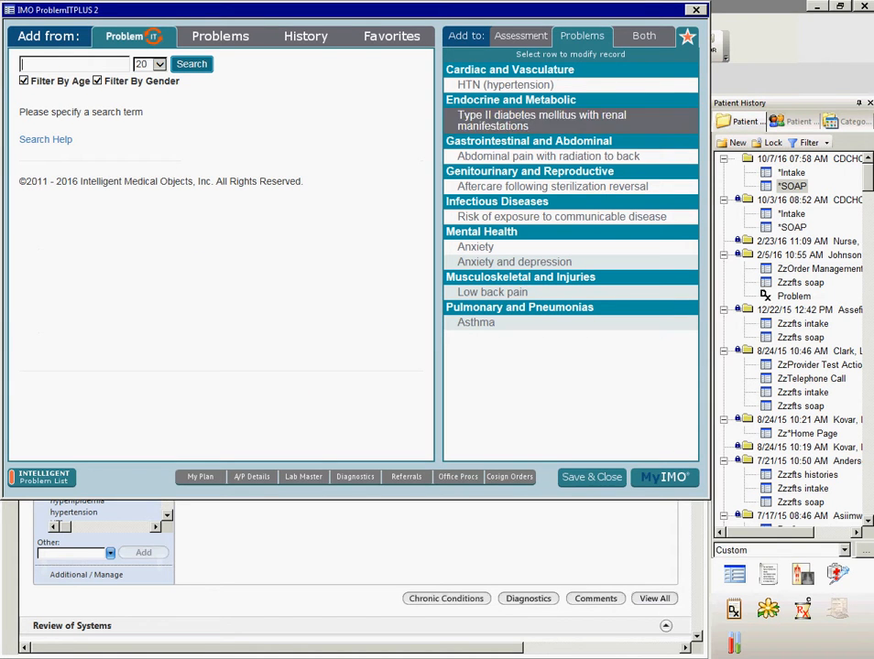
pyautogui.click(548, 121)
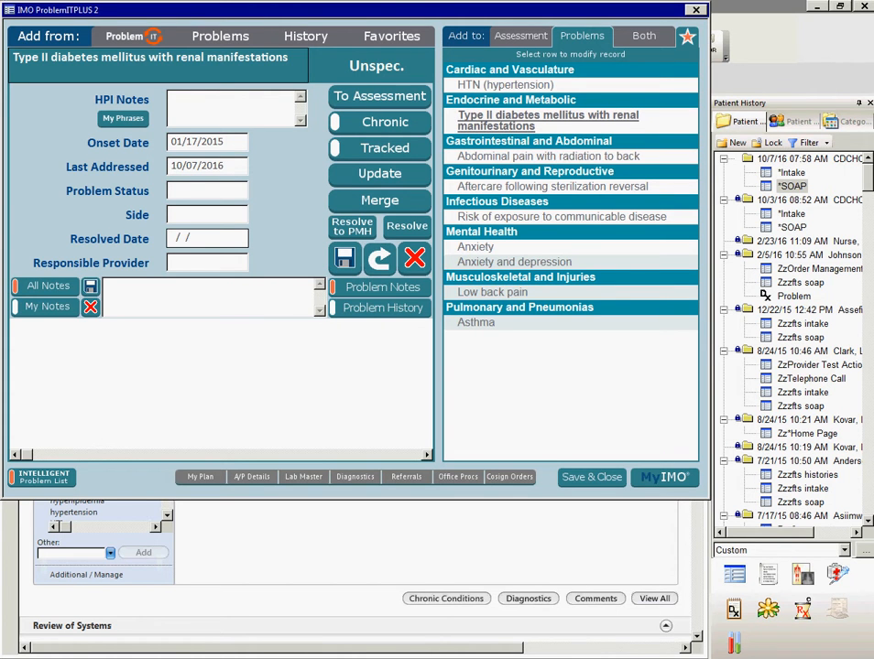
pyautogui.click(414, 258)
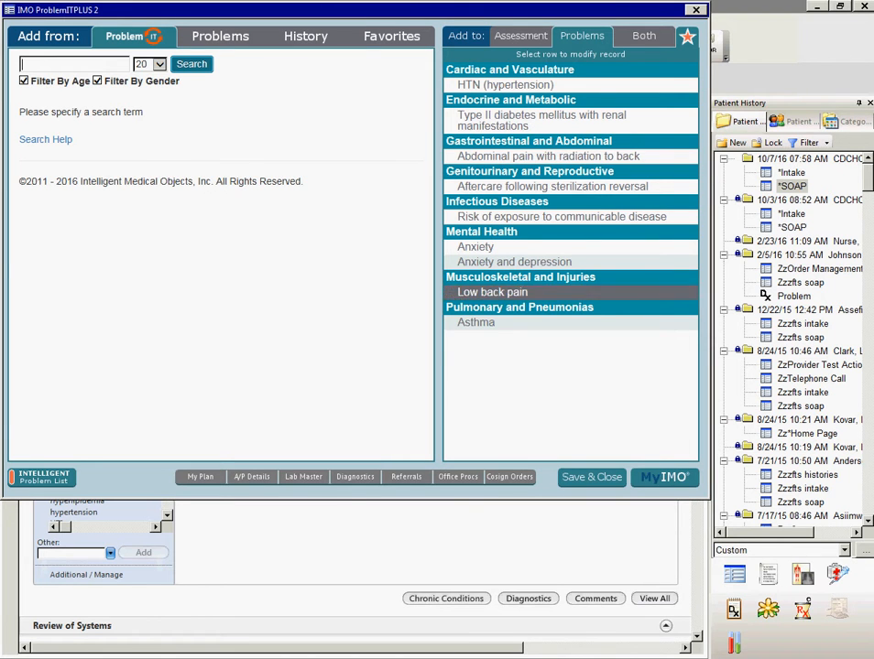
# - Enter "new HPI notes." as the Low back pain problem's HPI notes and set its status to Improving, leaving the side blank
pyautogui.click(494, 293)
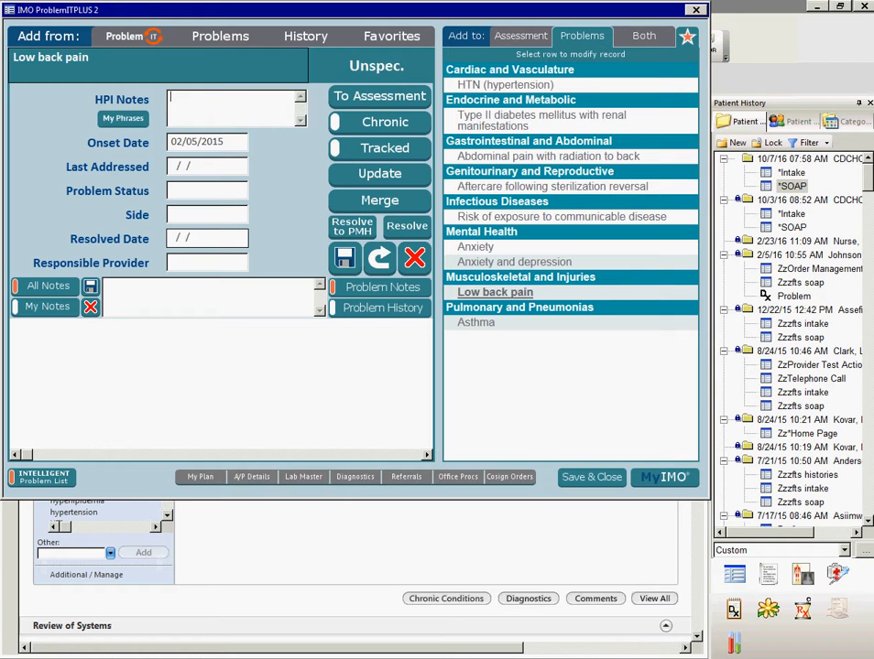
pyautogui.write('new HPI notes.')
pyautogui.click(207, 191)
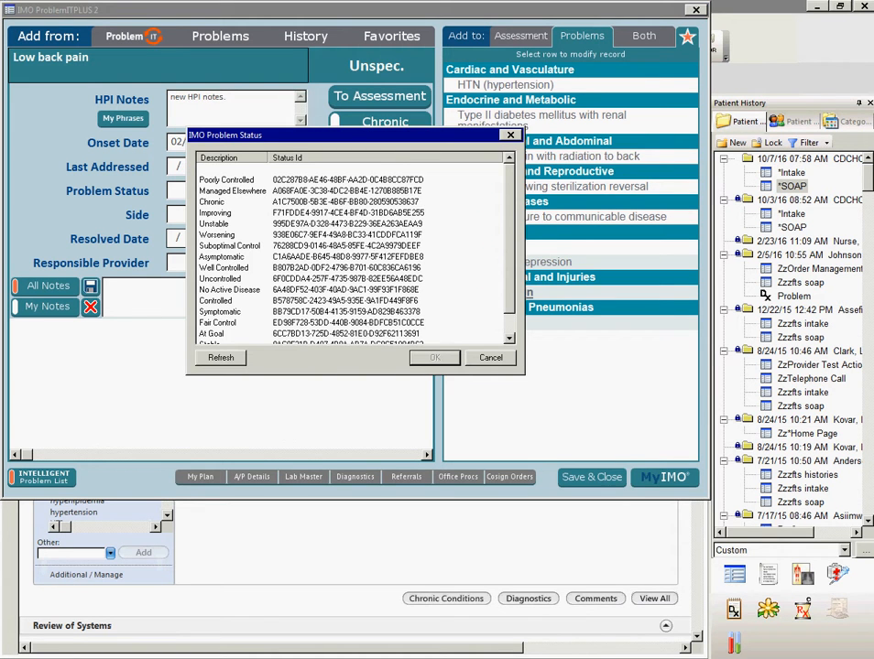
pyautogui.click(216, 212)
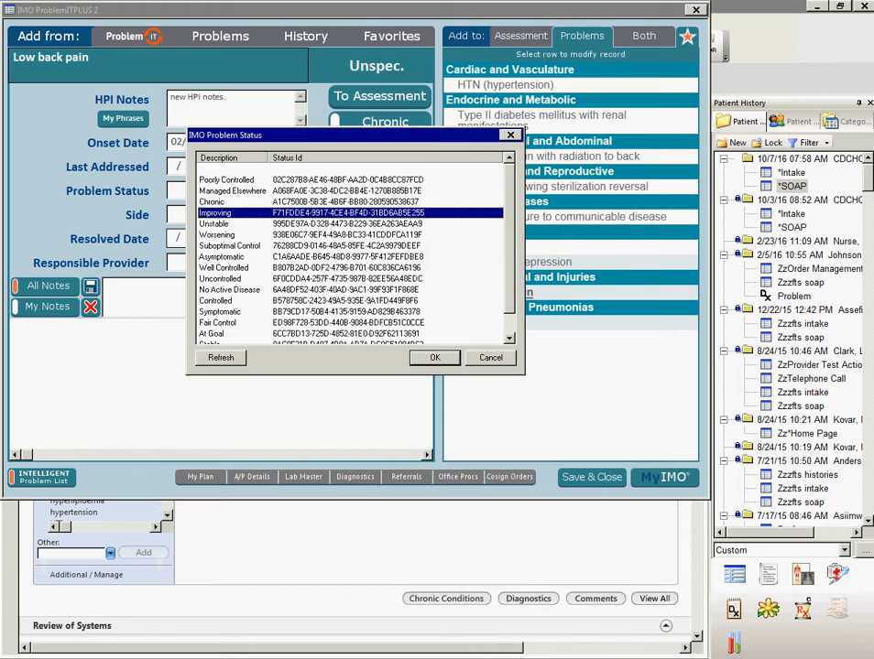
pyautogui.click(435, 358)
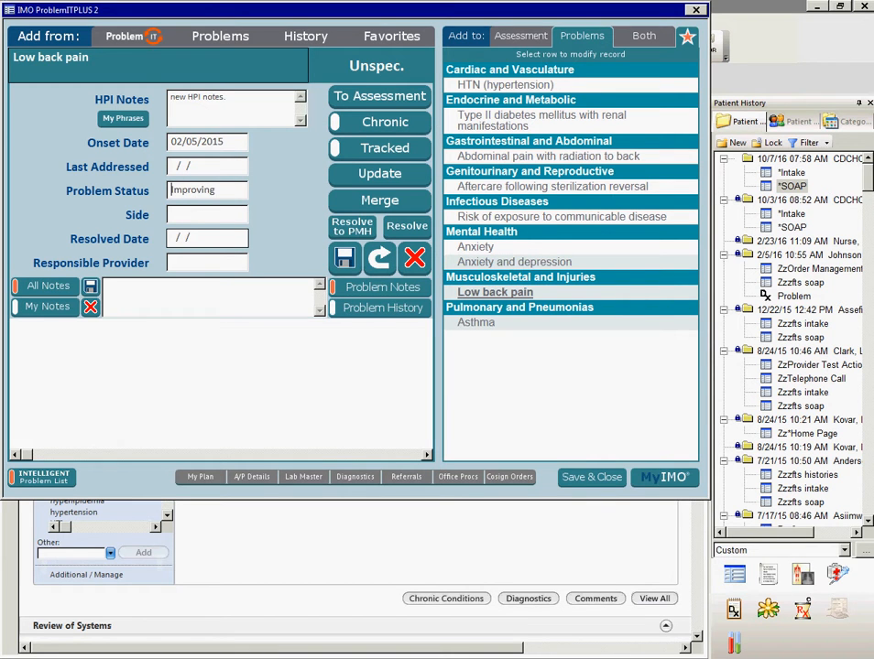
pyautogui.click(207, 214)
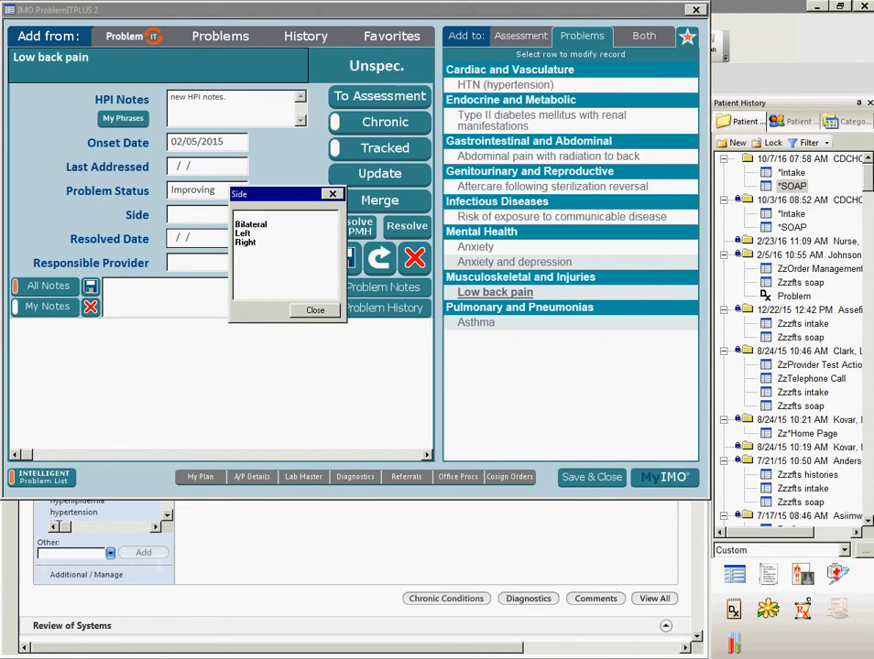
pyautogui.press('Escape')
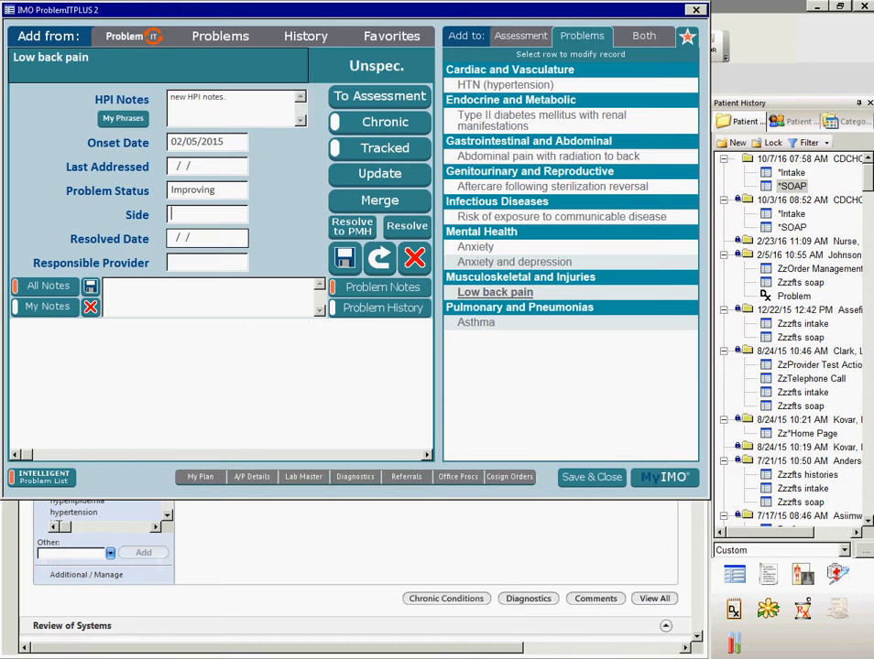
# - Add the problem note "new note" to Low back pain and delete that note
pyautogui.click(147, 291)
pyautogui.write('new note')
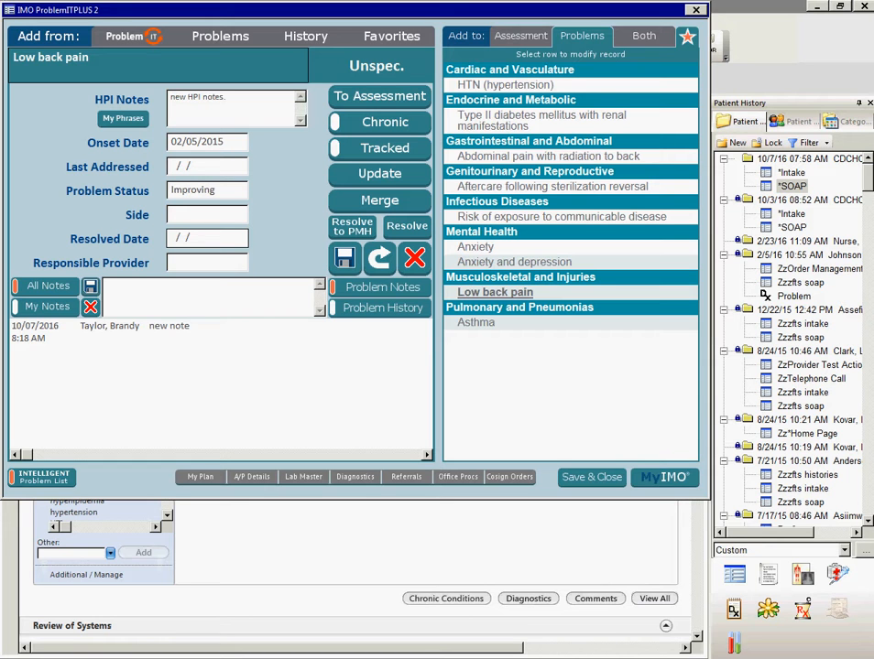
pyautogui.click(169, 327)
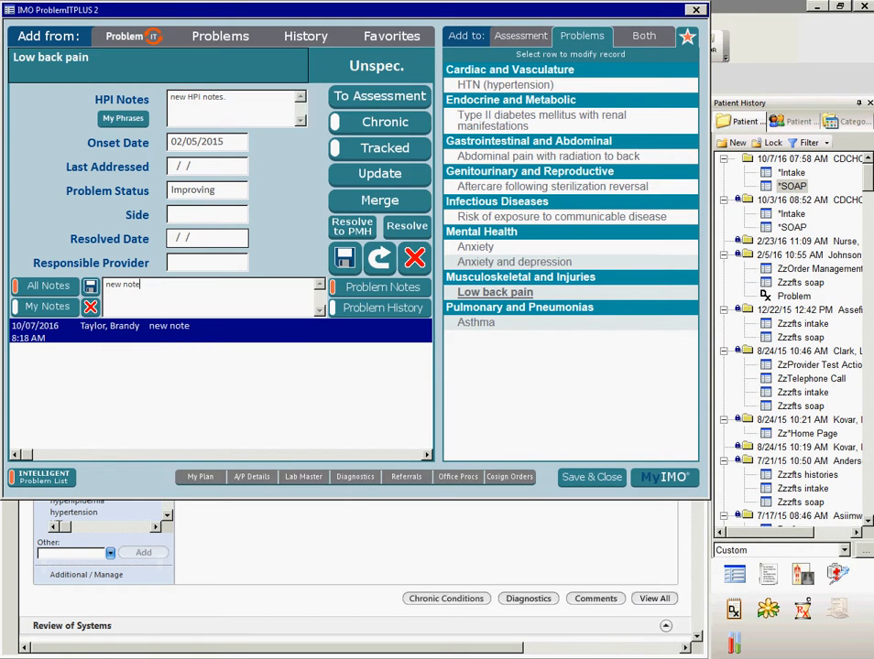
pyautogui.click(90, 306)
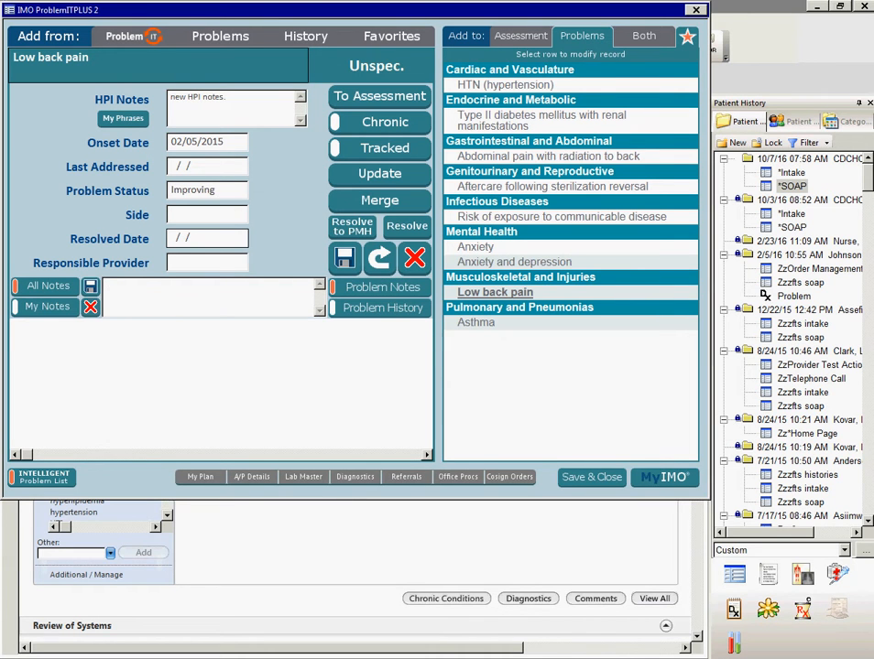
# - Draft "new note" for Low back pain and check the personal notes, all notes and problem history views
pyautogui.write('new note')
pyautogui.click(47, 308)
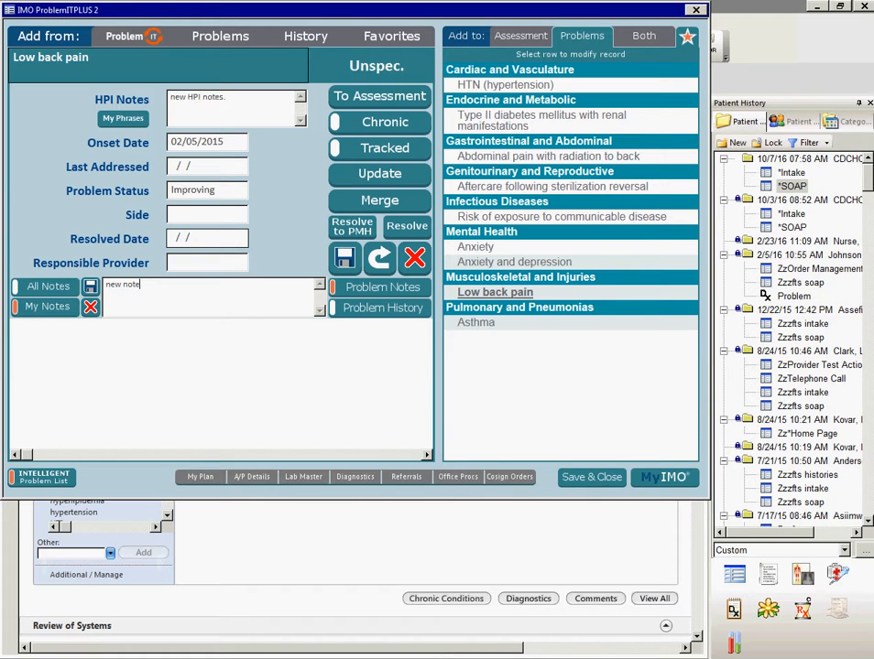
pyautogui.click(47, 287)
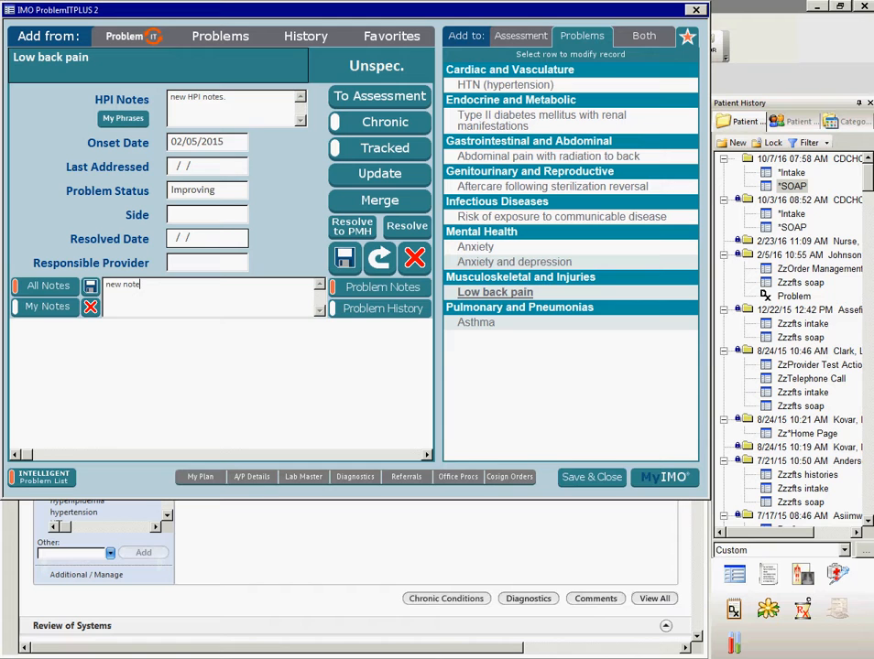
pyautogui.click(382, 309)
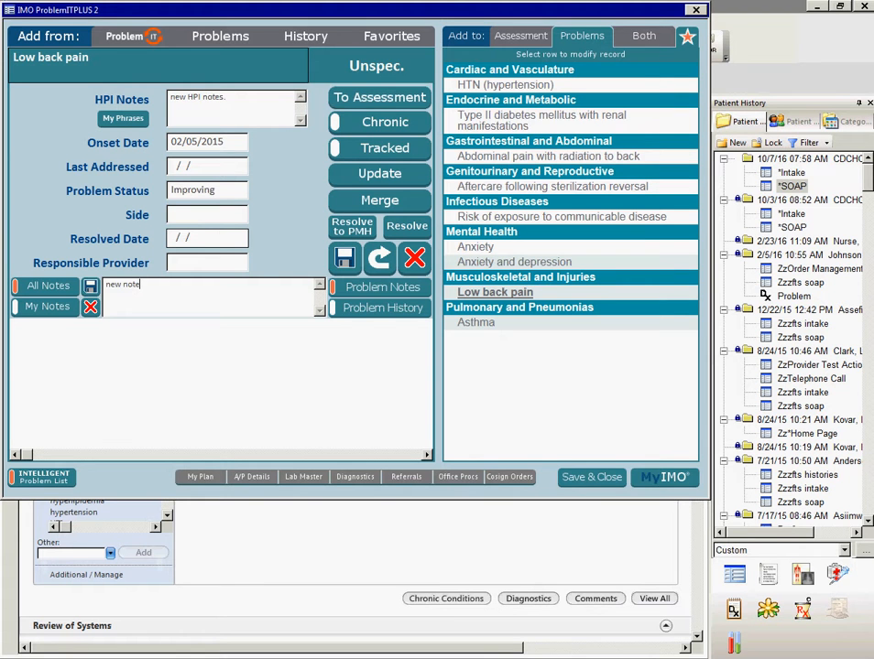
# - Add Low back pain to today's assessments, refined as Acute bilateral low back pain with right-sided sciatica (M54.41)
pyautogui.click(379, 96)
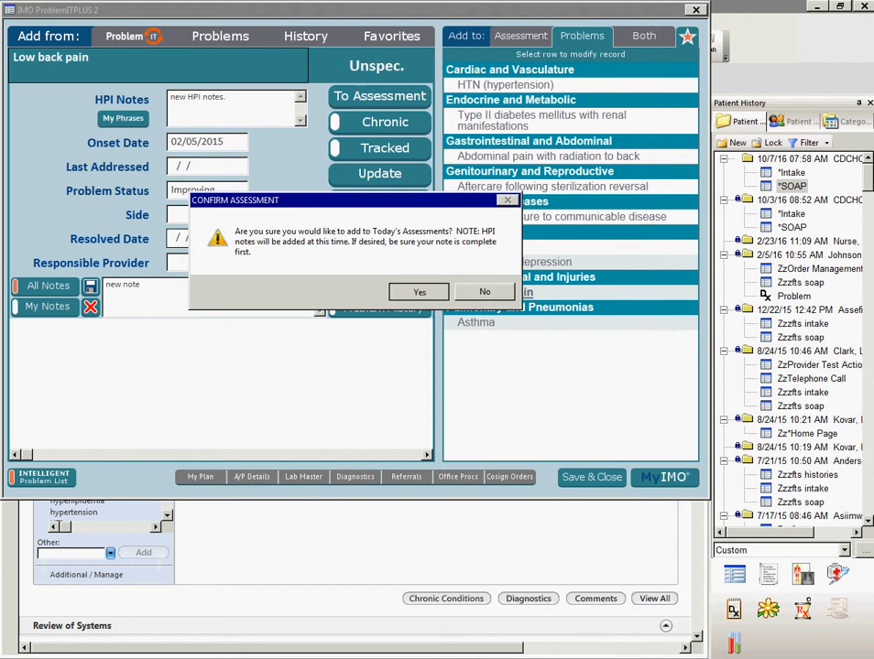
pyautogui.press('Return')
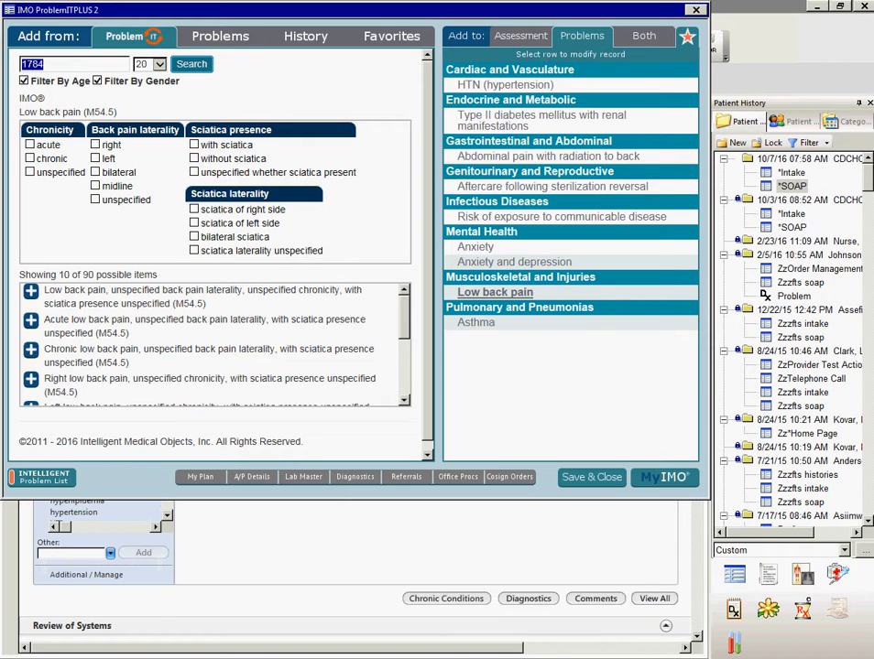
pyautogui.click(31, 145)
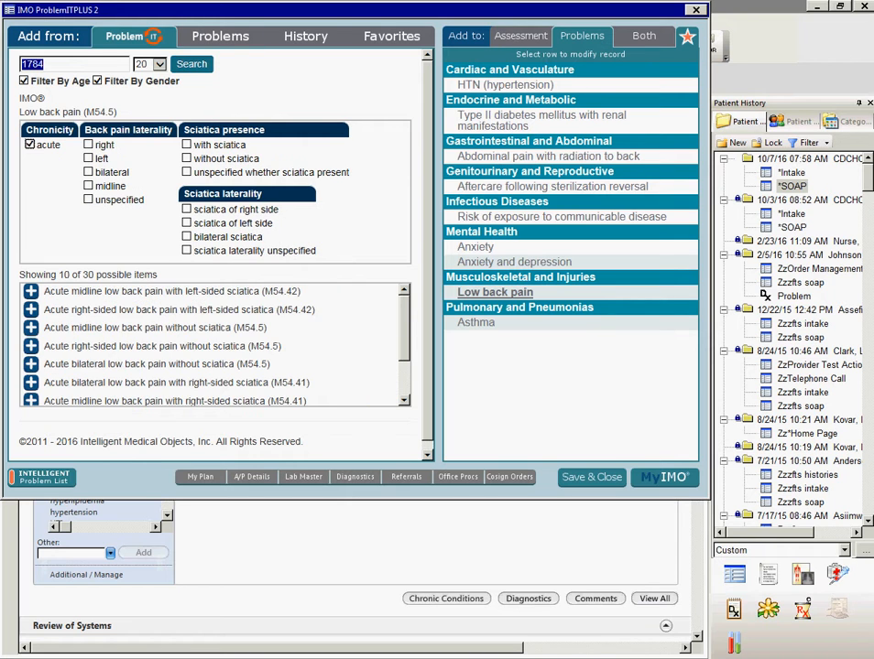
pyautogui.click(88, 172)
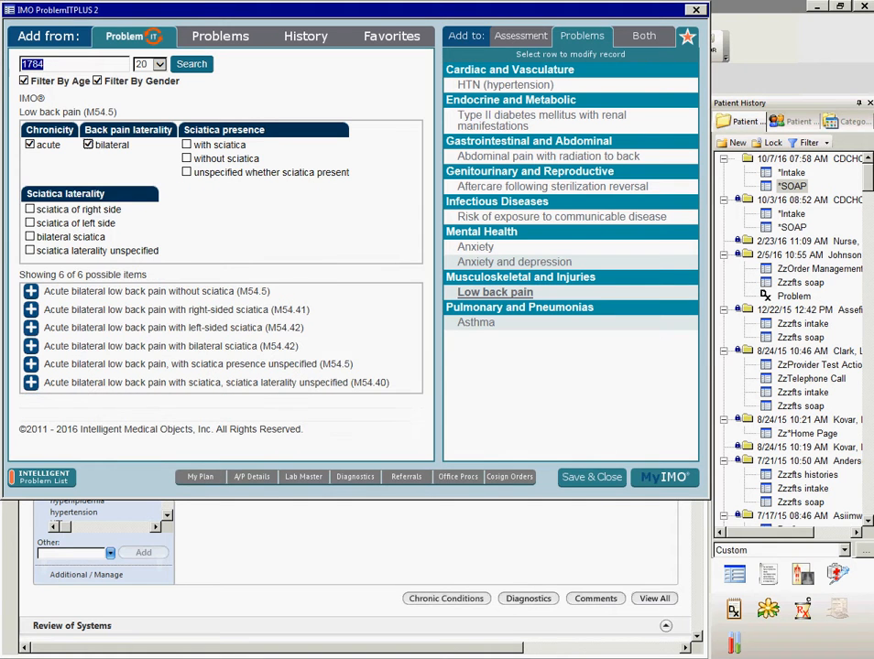
pyautogui.click(30, 209)
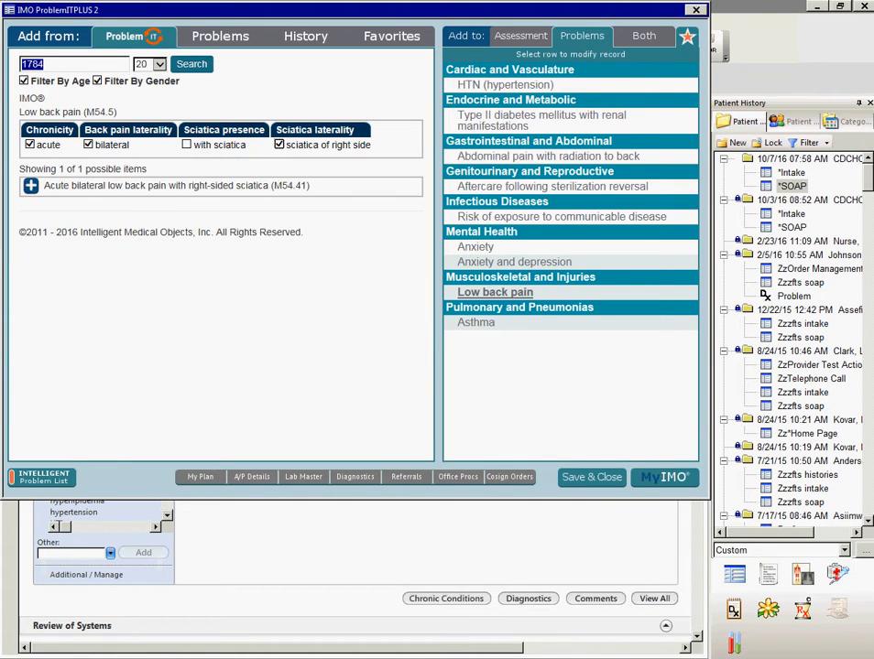
pyautogui.press('BackSpace')
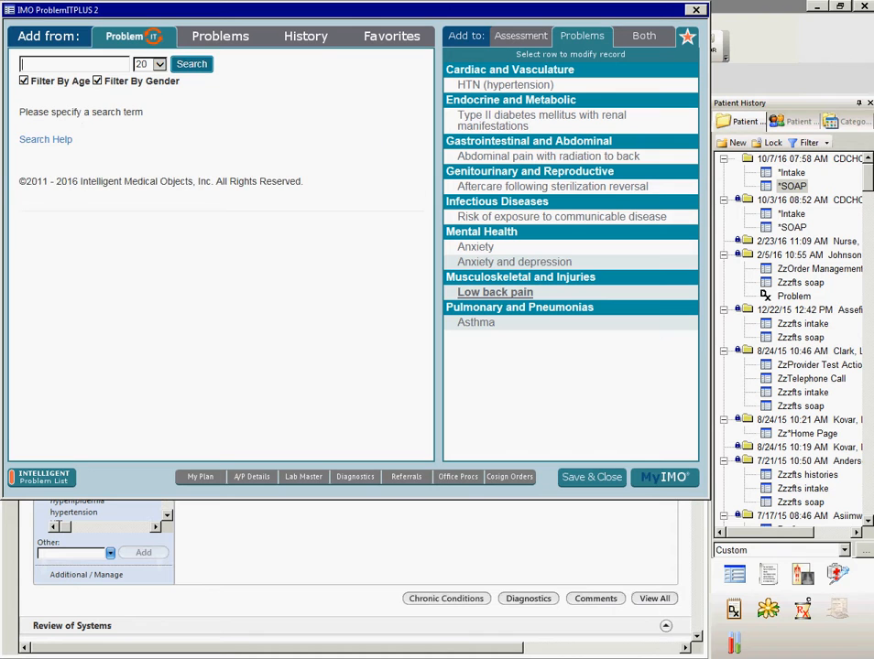
# - Update the Low back pain problem's term to "Low back pain of multiple sites of spine with sciatica (M54.40)" and select its update note
pyautogui.click(494, 291)
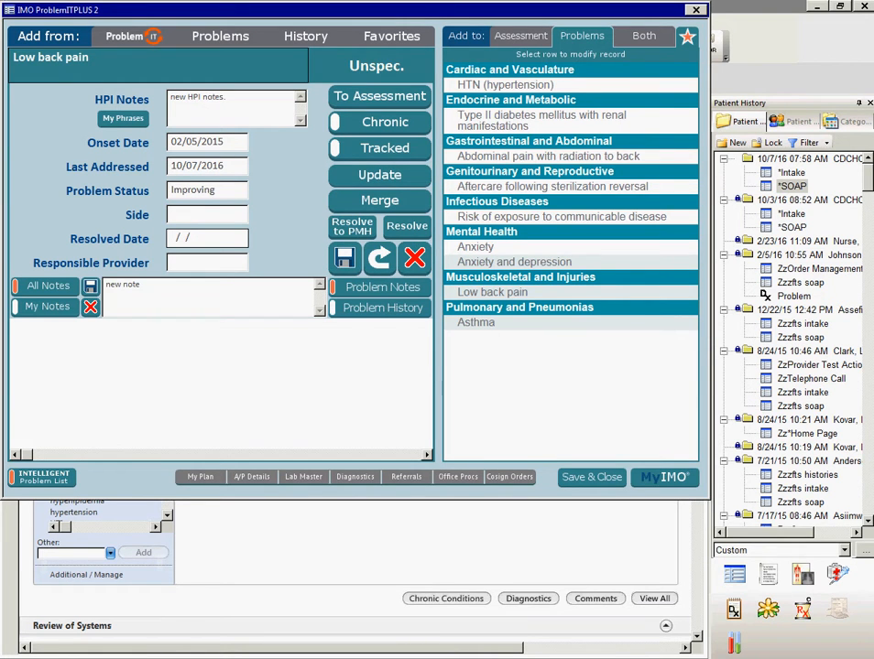
pyautogui.click(380, 174)
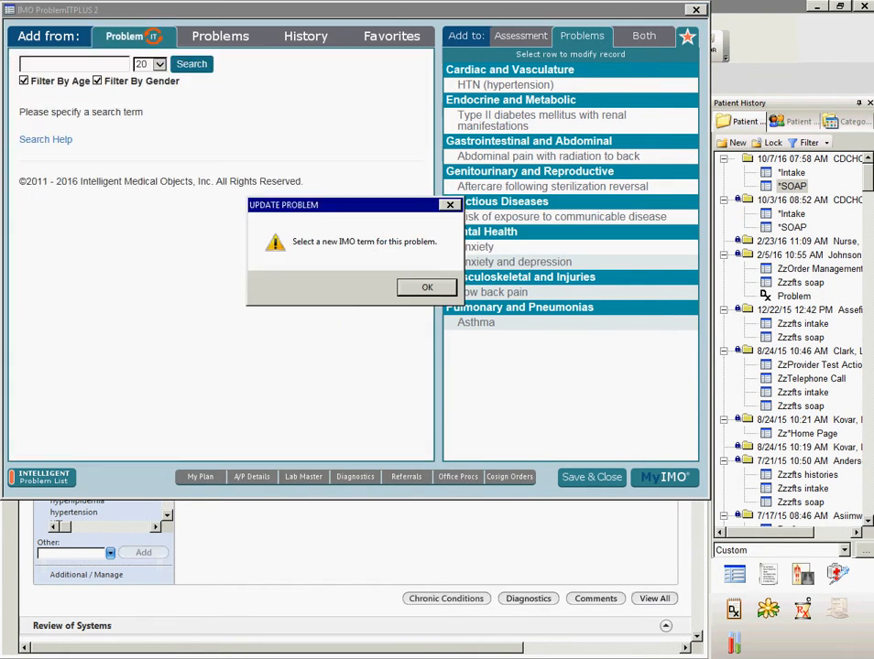
pyautogui.press('Return')
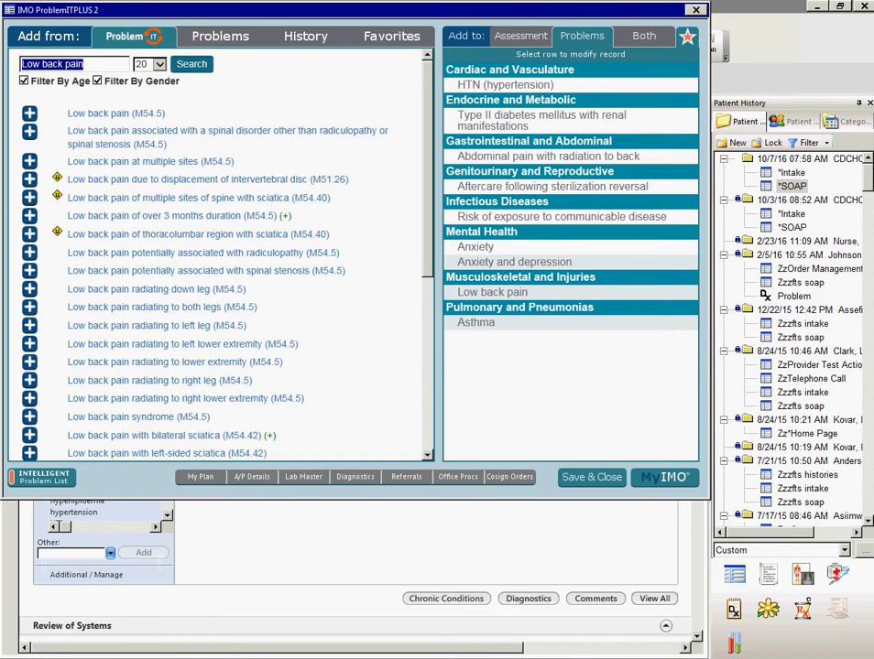
pyautogui.click(30, 197)
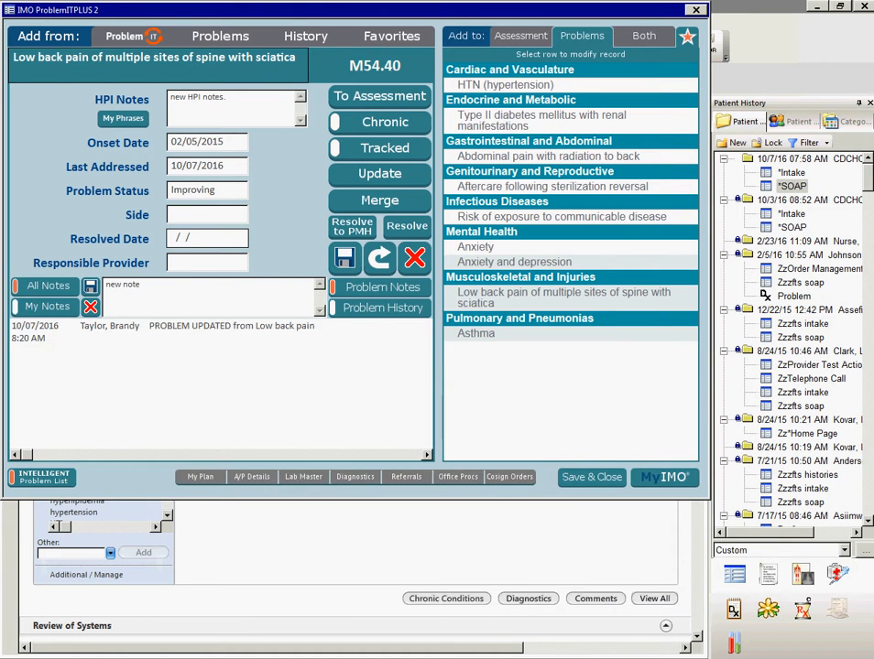
pyautogui.click(220, 331)
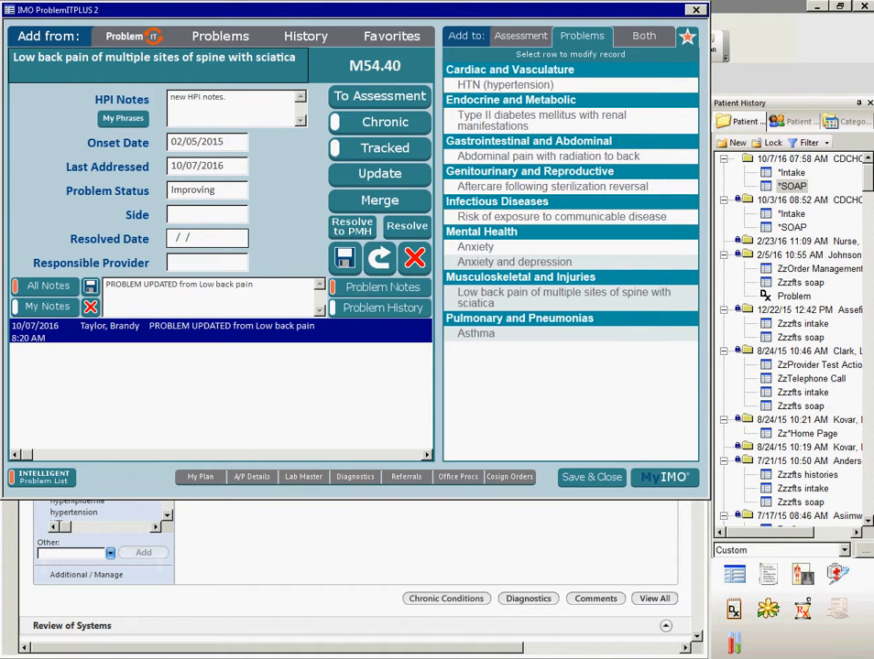
# - Replace the problem update note's text for Low back pain of multiple sites of spine with sciatica with "New note added." and save it
pyautogui.moveTo(256, 285); pyautogui.dragTo(104, 285)
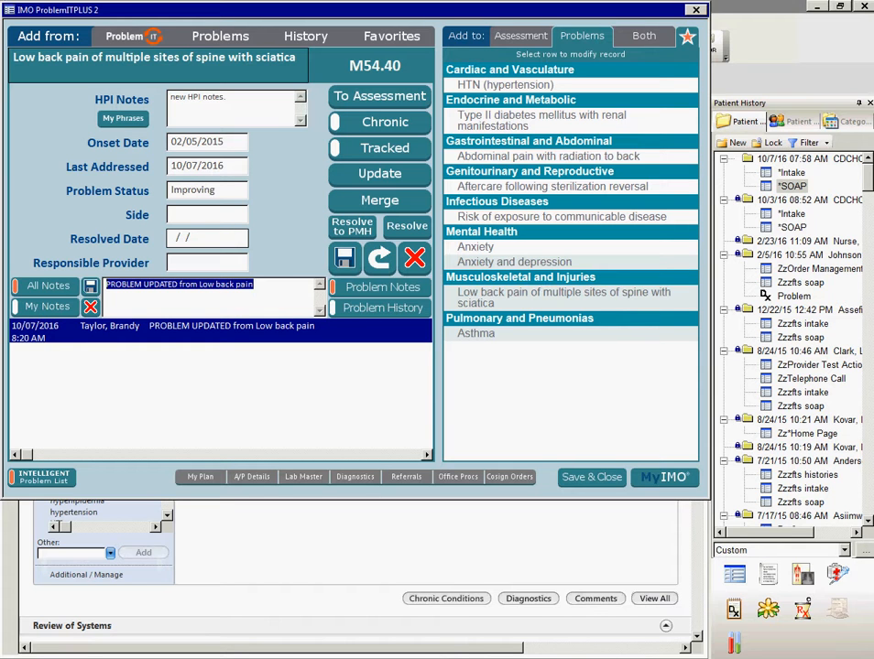
pyautogui.write('New note')
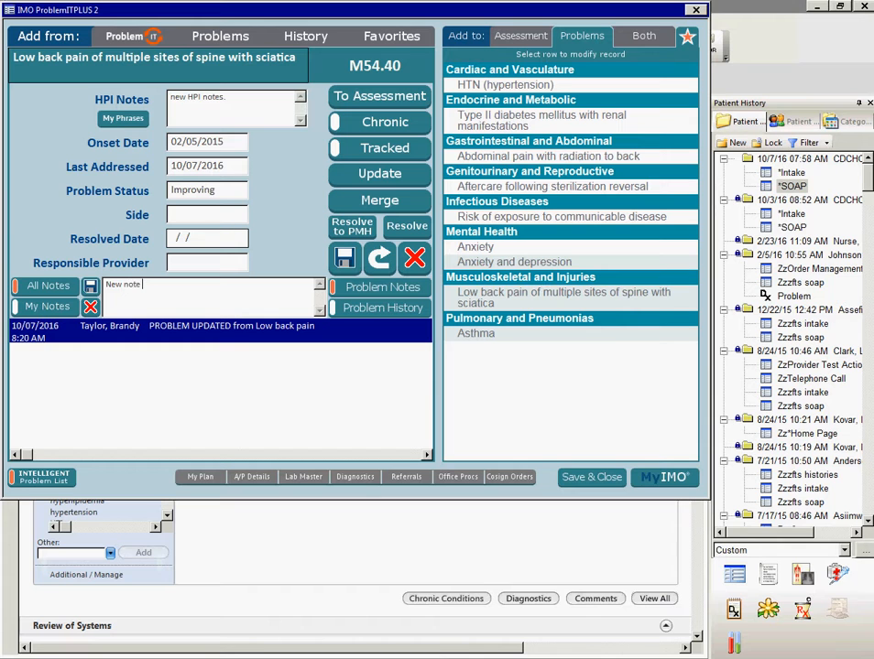
pyautogui.write(' b')
pyautogui.press('BackSpace')
pyautogui.write('added.')
pyautogui.press('Return')
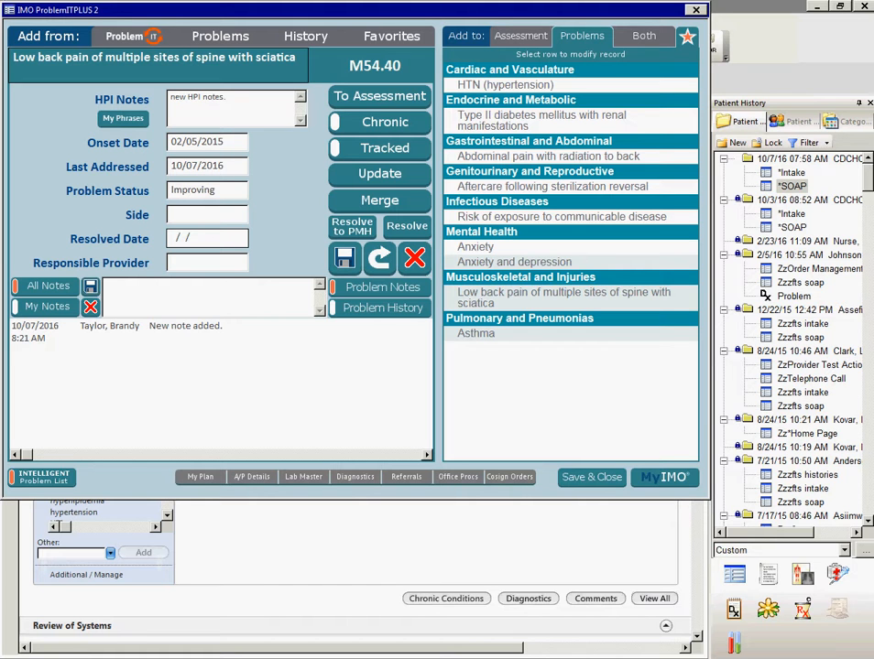
# - Merge the duplicate problem Abdominal pain with radiation to back into the open low back pain problem and draft "new note added." in its merge note
pyautogui.click(379, 201)
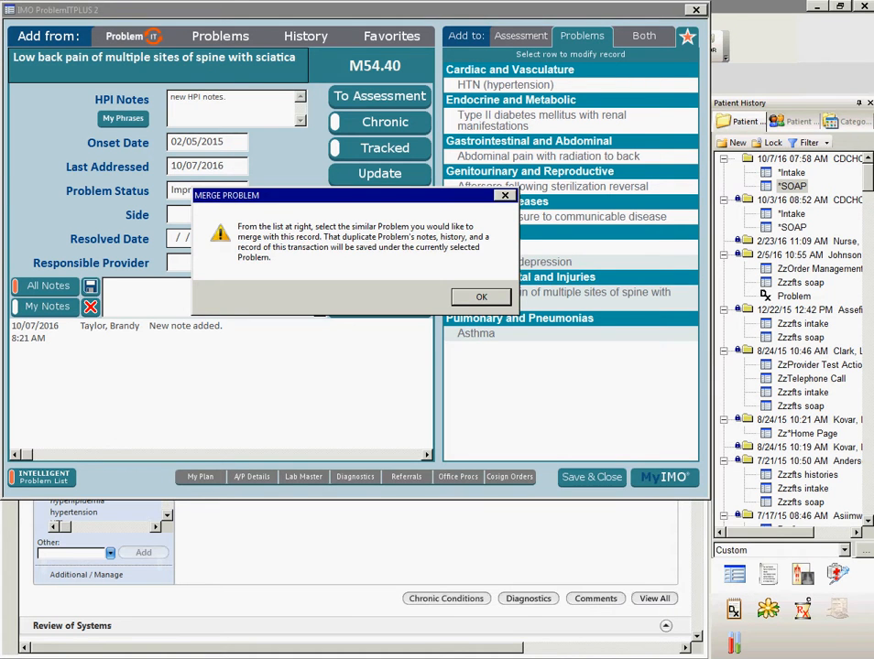
pyautogui.press('Return')
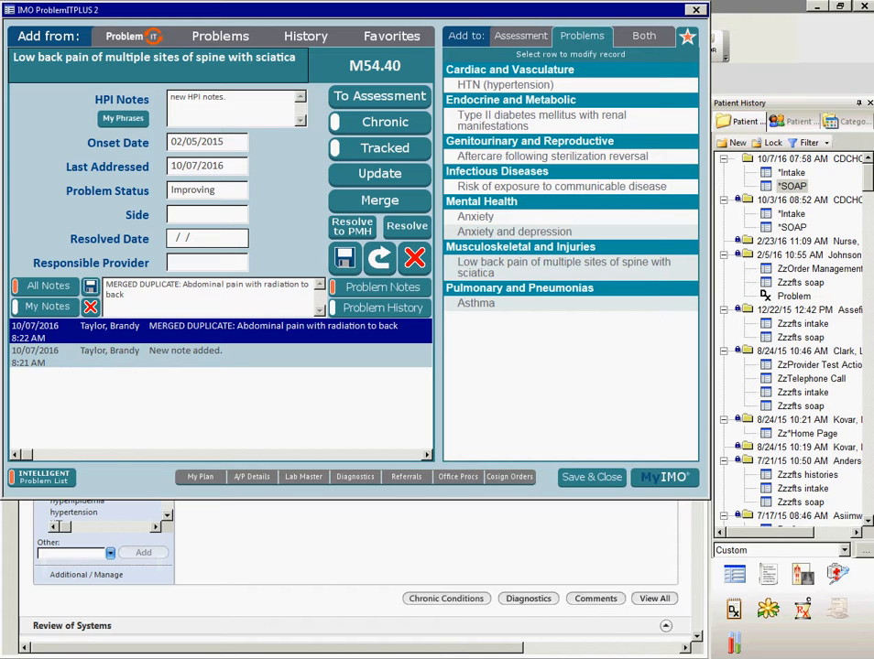
pyautogui.write('-')
pyautogui.press('BackSpace')
pyautogui.press('BackSpace')
pyautogui.press('Return')
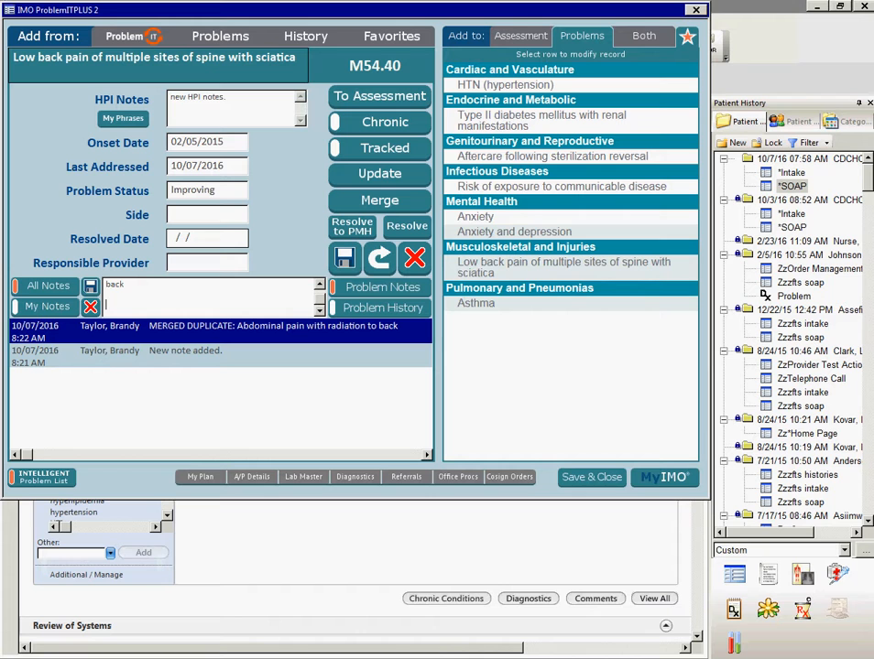
pyautogui.write('new note added.')
# - Delete the "New note added." note from the low back pain problem and save the problem
pyautogui.click(185, 352)
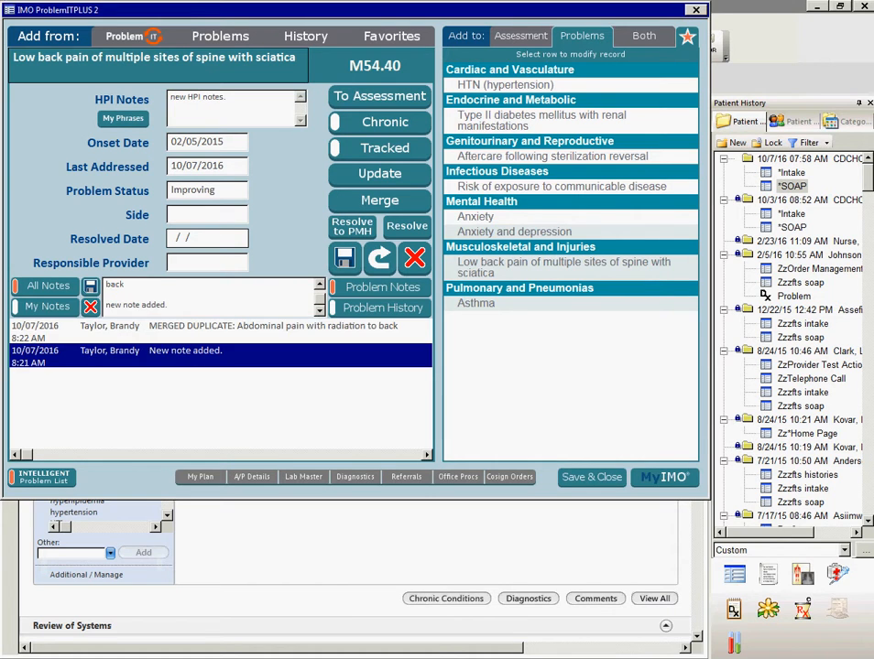
pyautogui.click(91, 306)
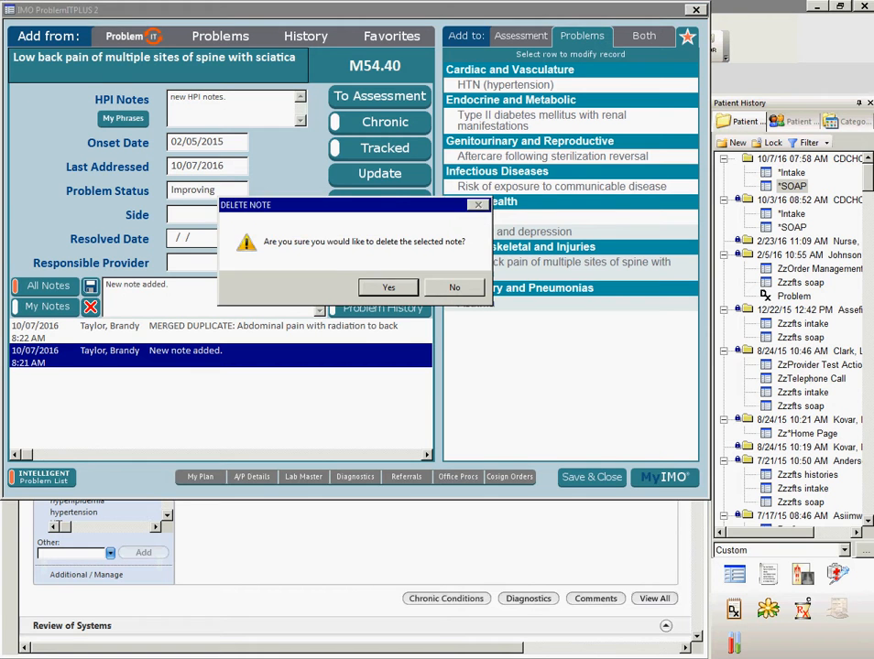
pyautogui.press('Return')
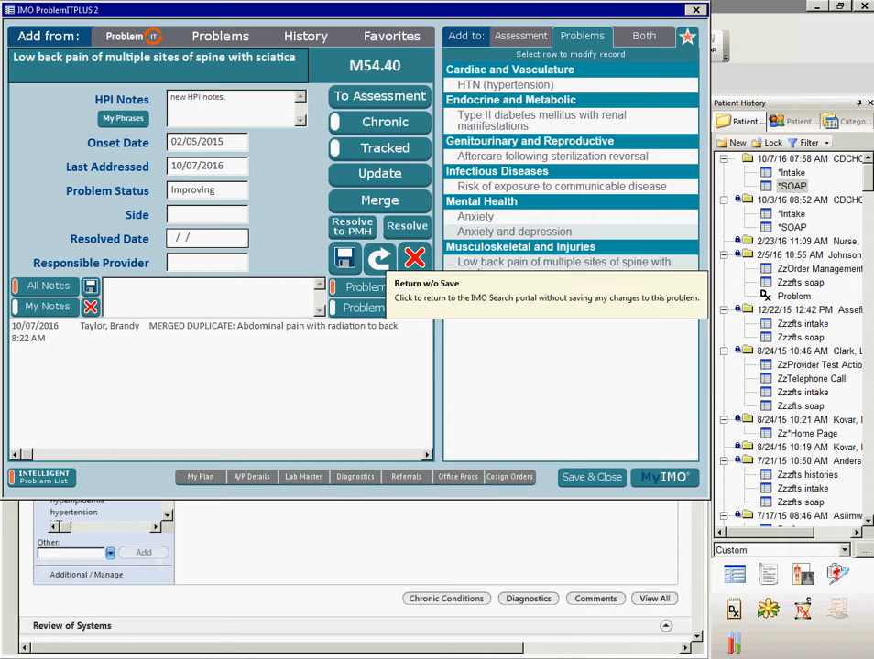
pyautogui.click(344, 258)
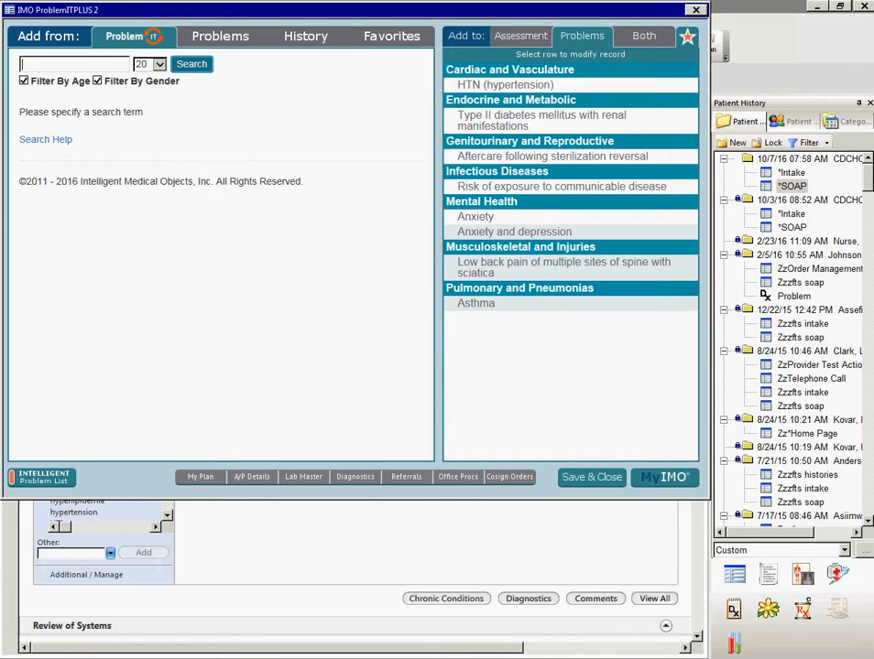
# - Reopen Low back pain of multiple sites of spine with sciatica, view its merge note, and leave the problem for today's assessments
pyautogui.click(572, 266)
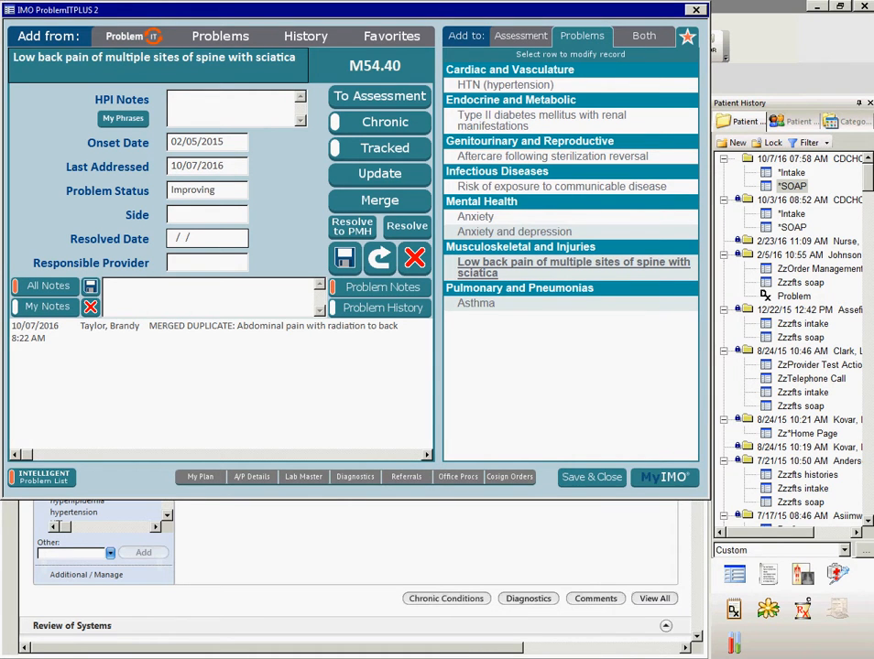
pyautogui.click(219, 331)
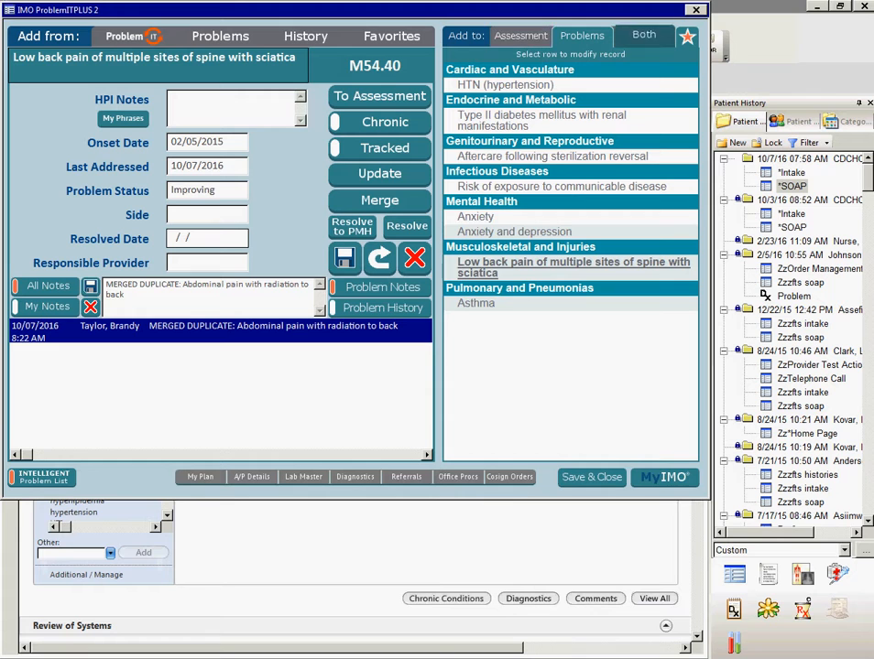
pyautogui.click(520, 35)
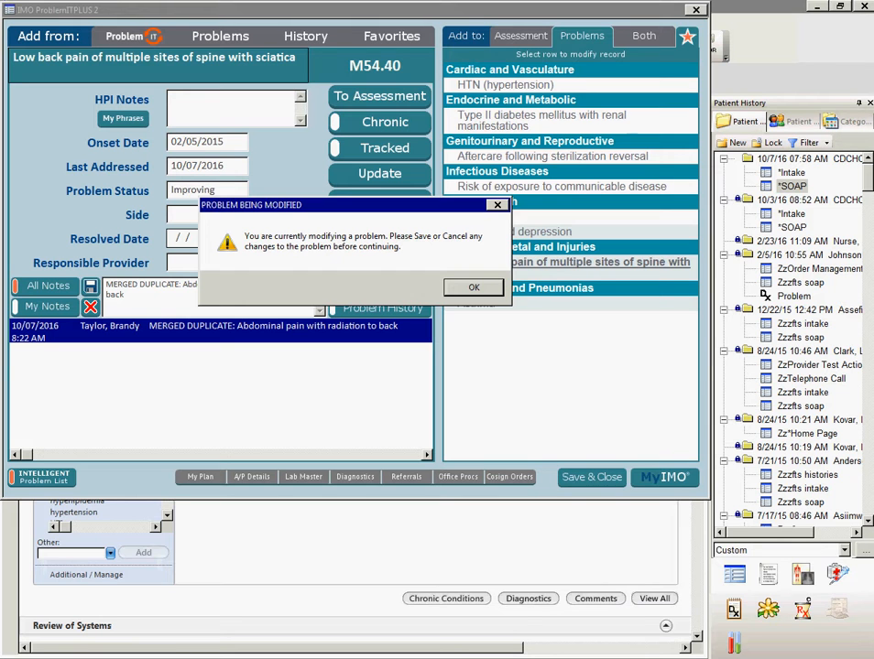
pyautogui.press('Return')
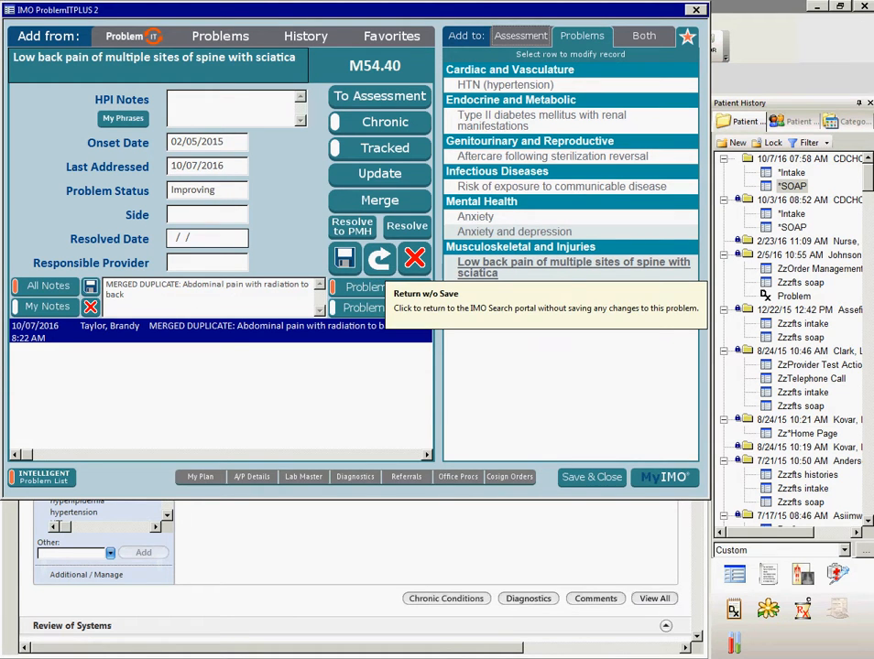
pyautogui.click(414, 258)
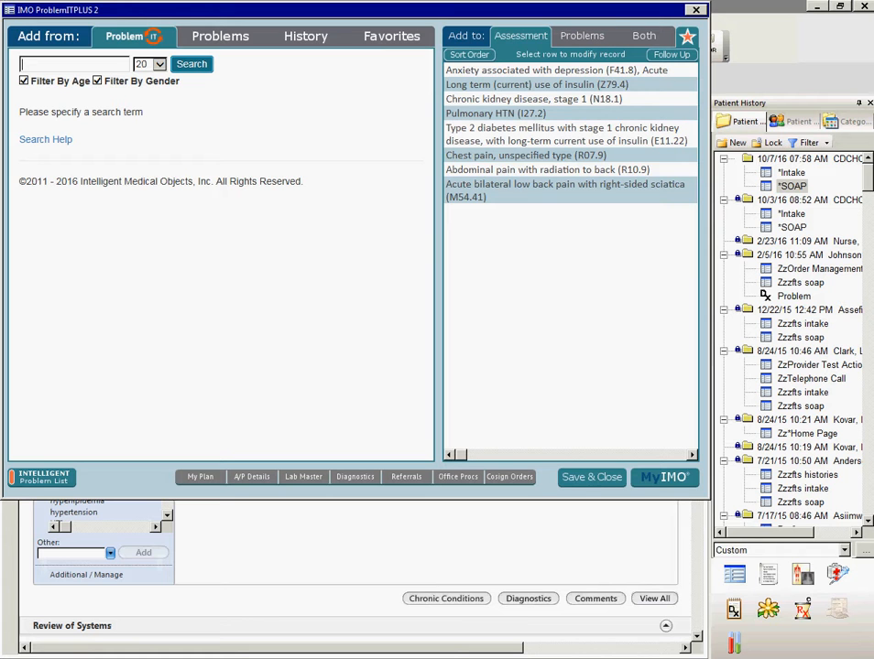
# - Review the problem list and the combined assessments and problems list, and try to open Anxiety associated with depression from the combined list
pyautogui.click(581, 35)
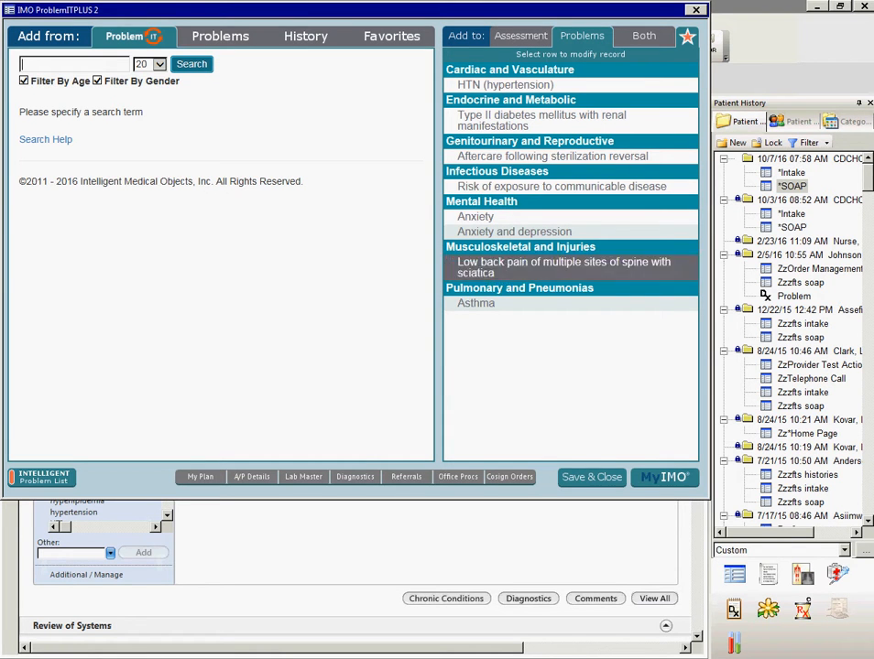
pyautogui.click(643, 35)
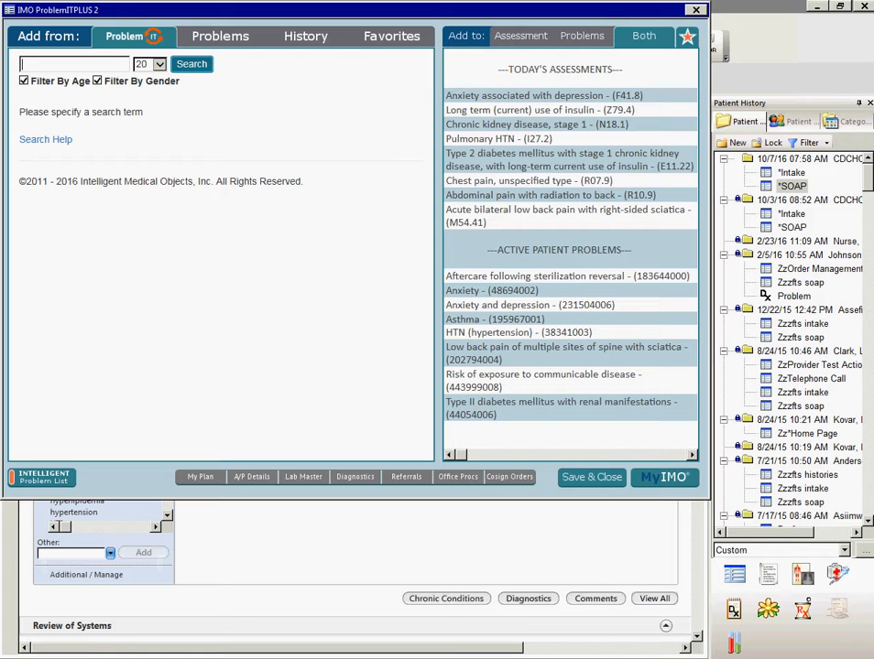
pyautogui.click(544, 95)
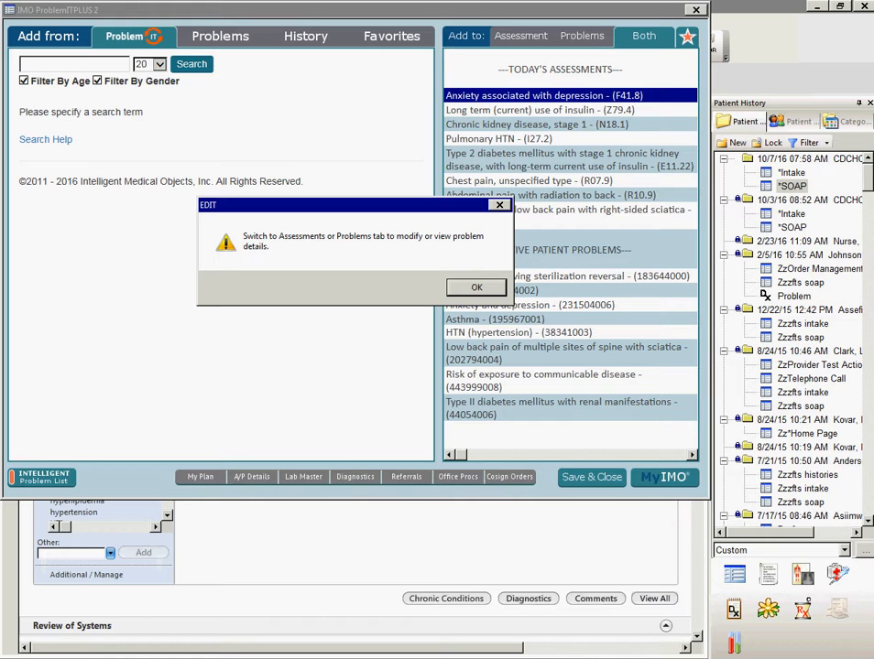
pyautogui.press('Return')
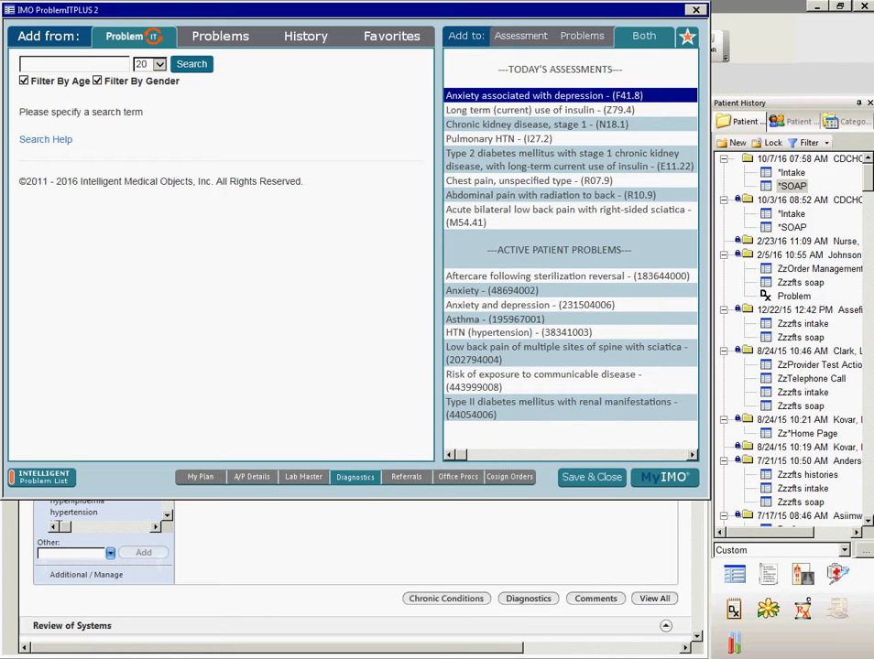
# - View the Diagnostics ordering page with today's assessments, and save and close it
pyautogui.click(355, 477)
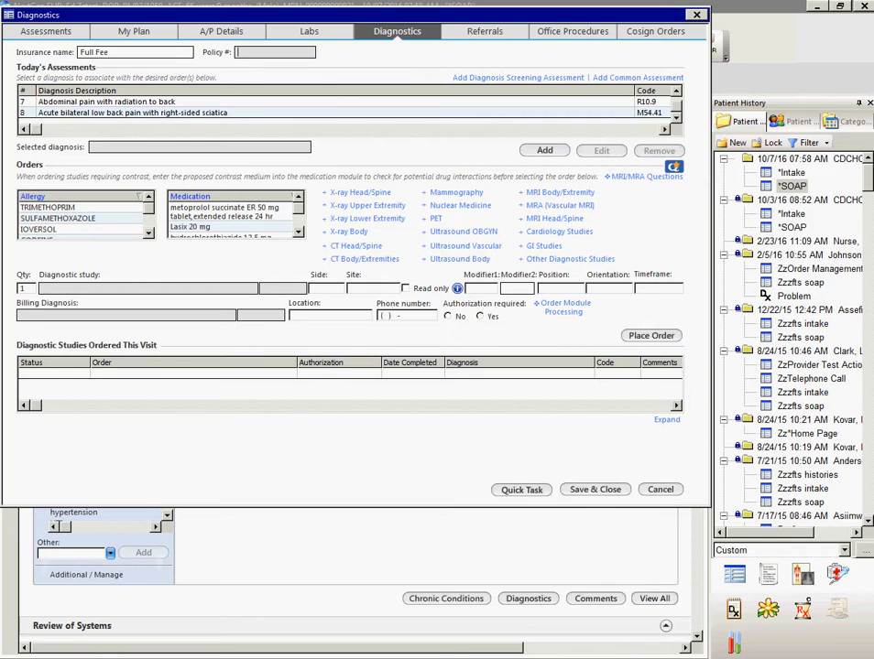
pyautogui.click(595, 490)
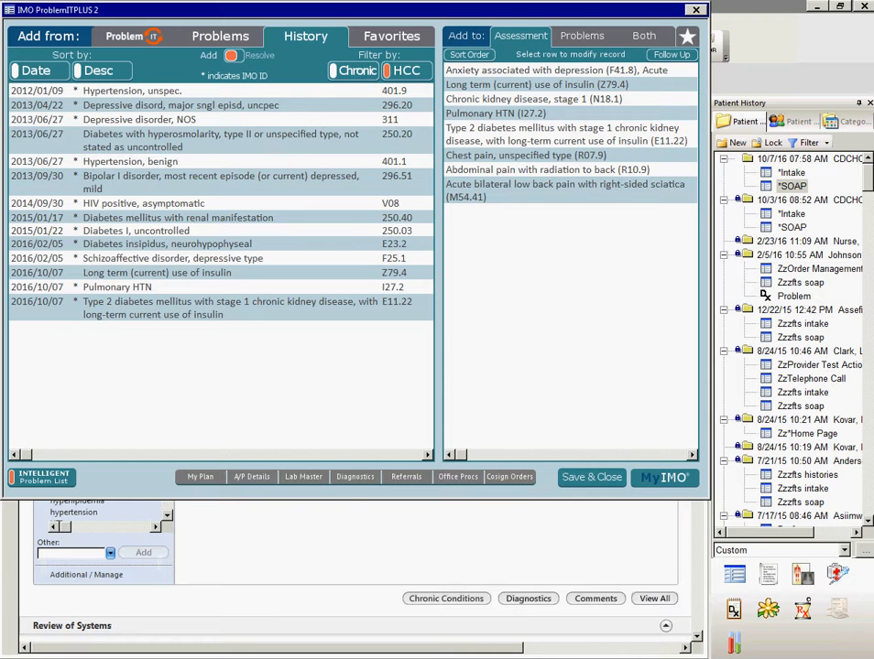
# - Open the personal IMO favorites and view the code details of Acute bilateral low back pain with right-sided sciatica
pyautogui.click(664, 477)
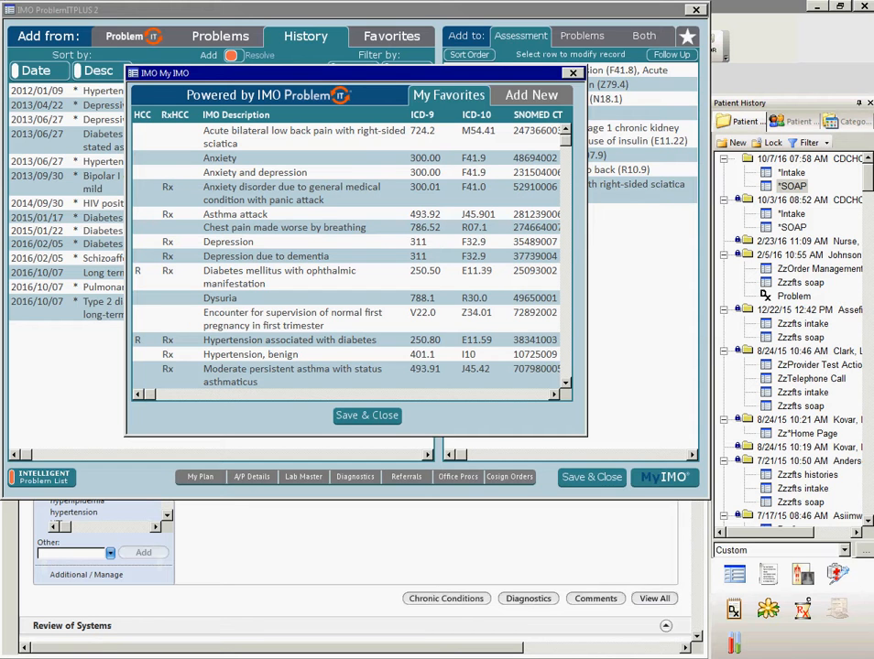
pyautogui.click(303, 137)
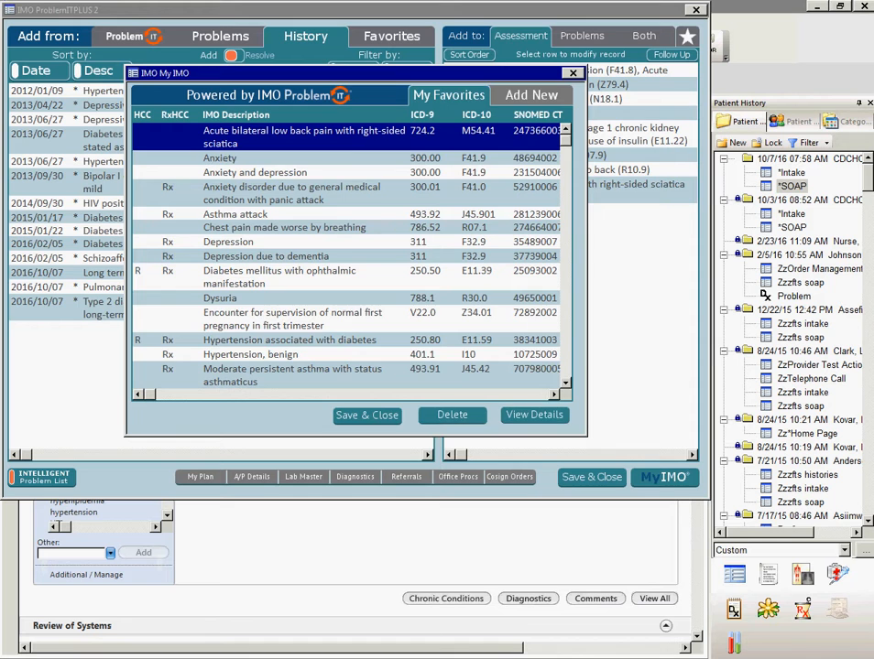
pyautogui.click(534, 414)
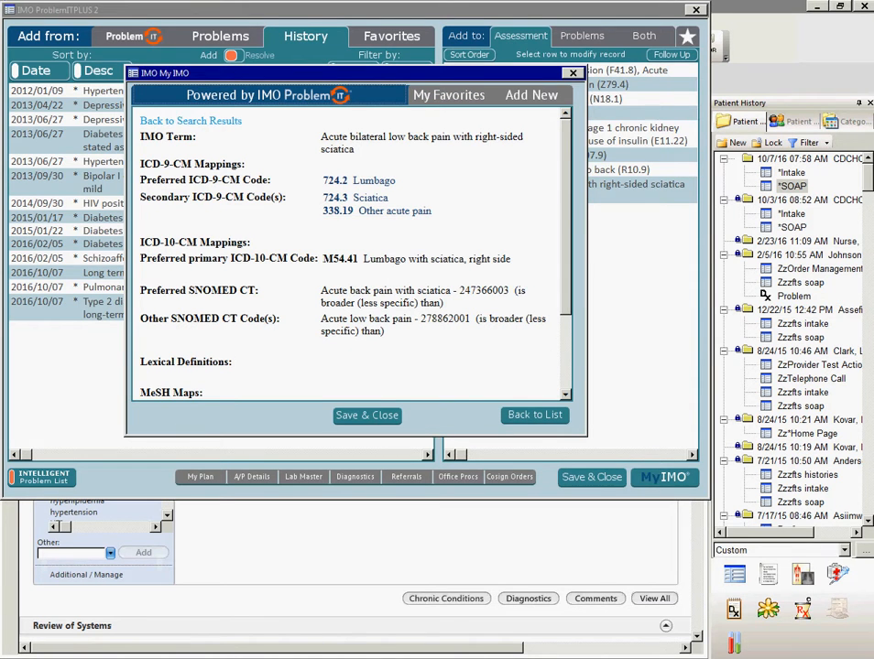
pyautogui.click(534, 415)
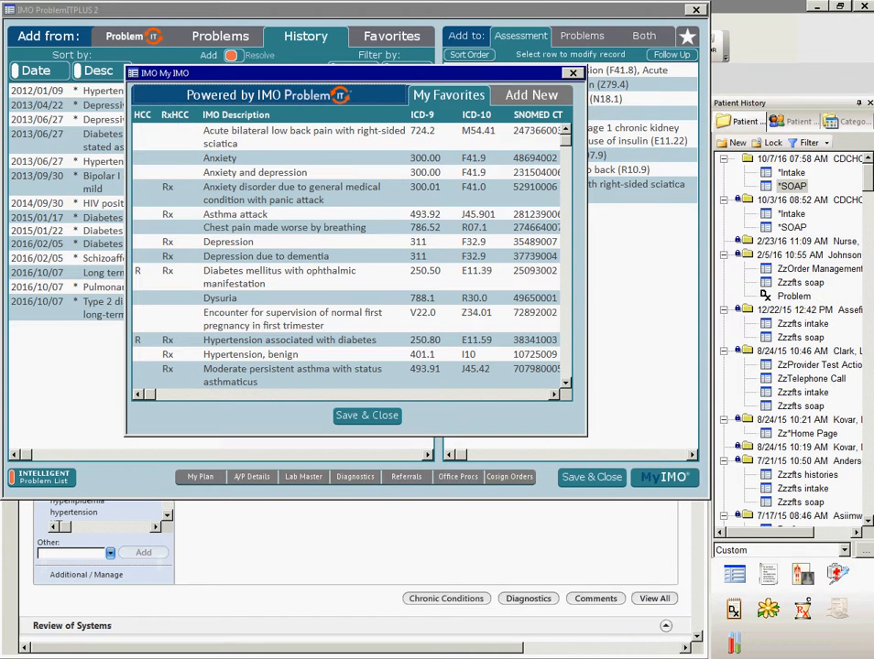
# - Delete Acute bilateral low back pain with right-sided sciatica from the personal IMO favorites
pyautogui.click(303, 137)
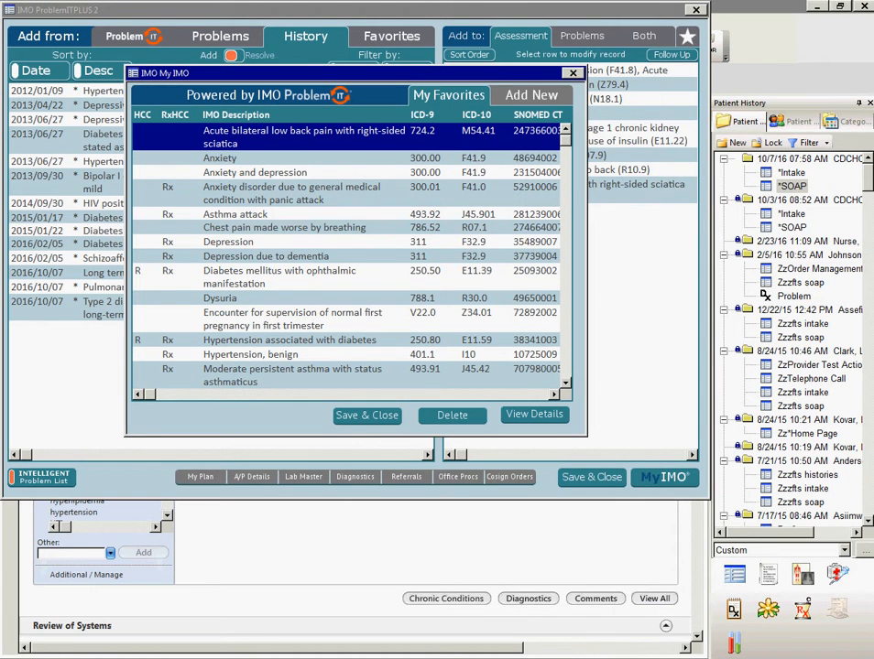
pyautogui.click(452, 416)
pyautogui.press('Return')
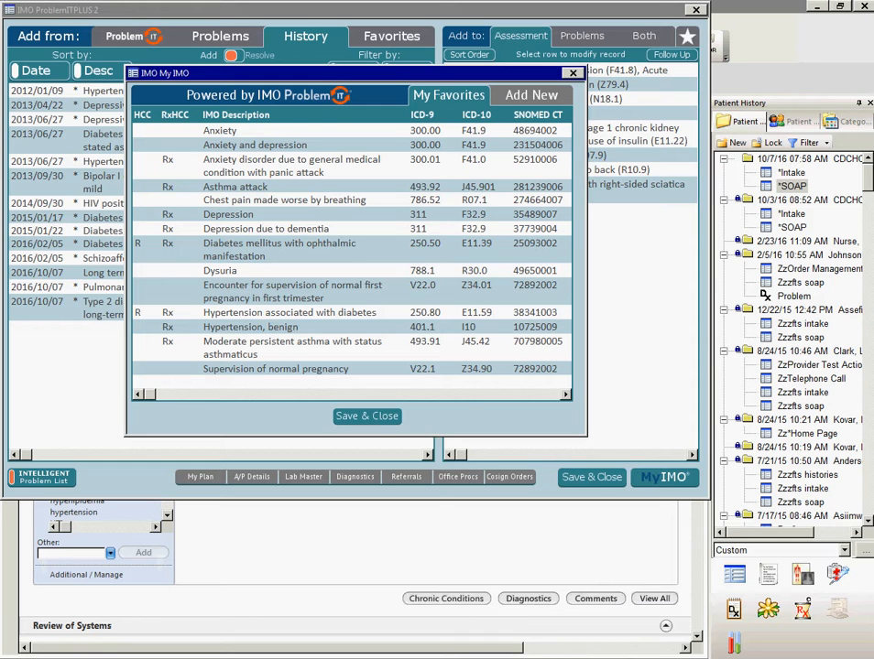
# - Search for "chest pain", add Chest pain (R07.9) to the personal favorites, and save and close them
pyautogui.click(531, 95)
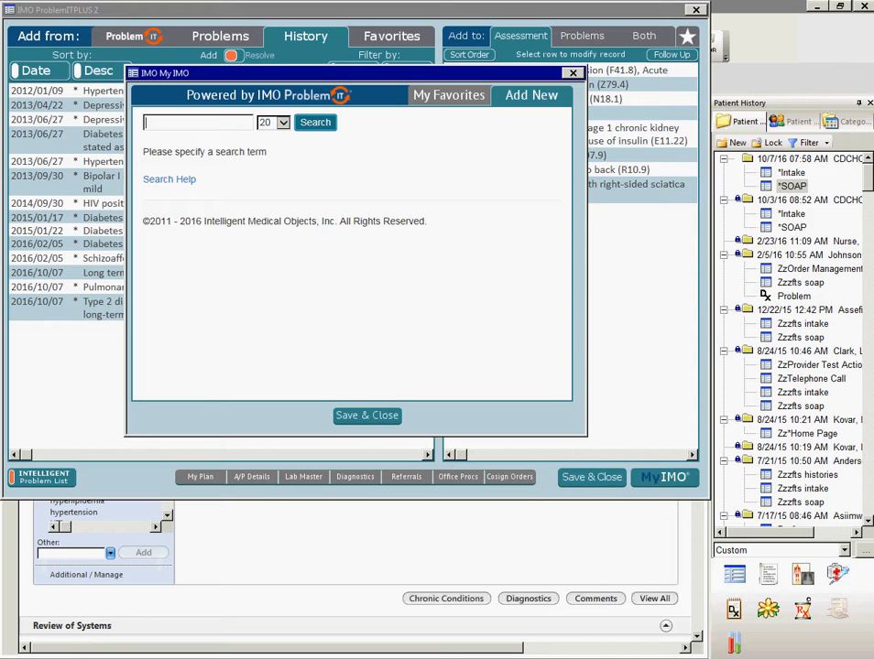
pyautogui.write('chest pain')
pyautogui.press('Return')
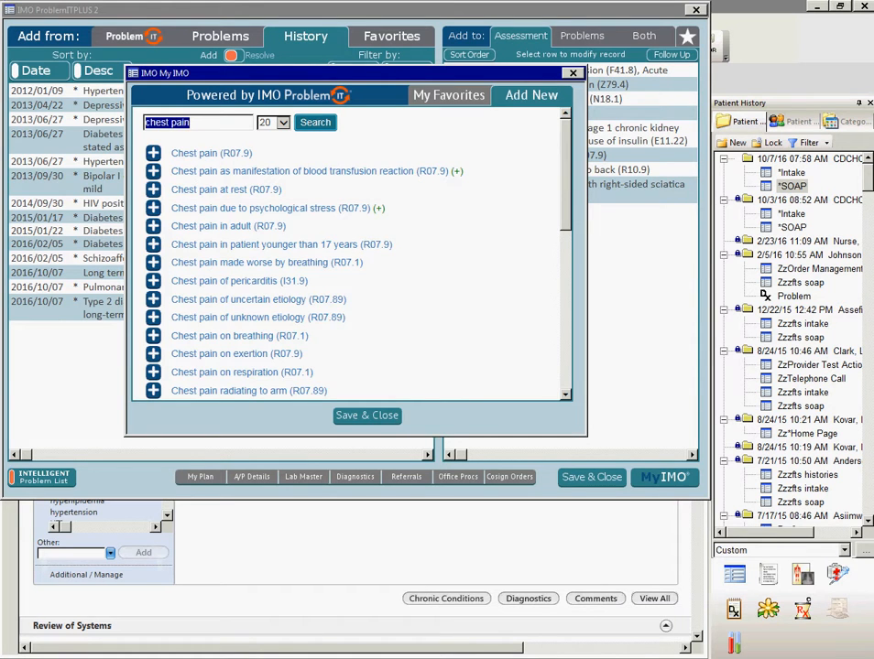
pyautogui.click(154, 153)
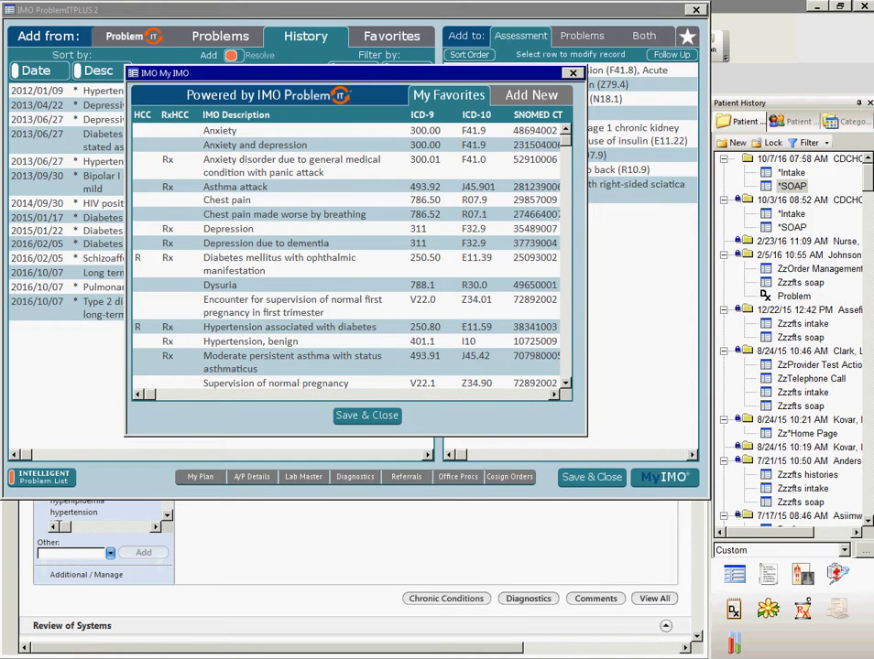
pyautogui.click(366, 415)
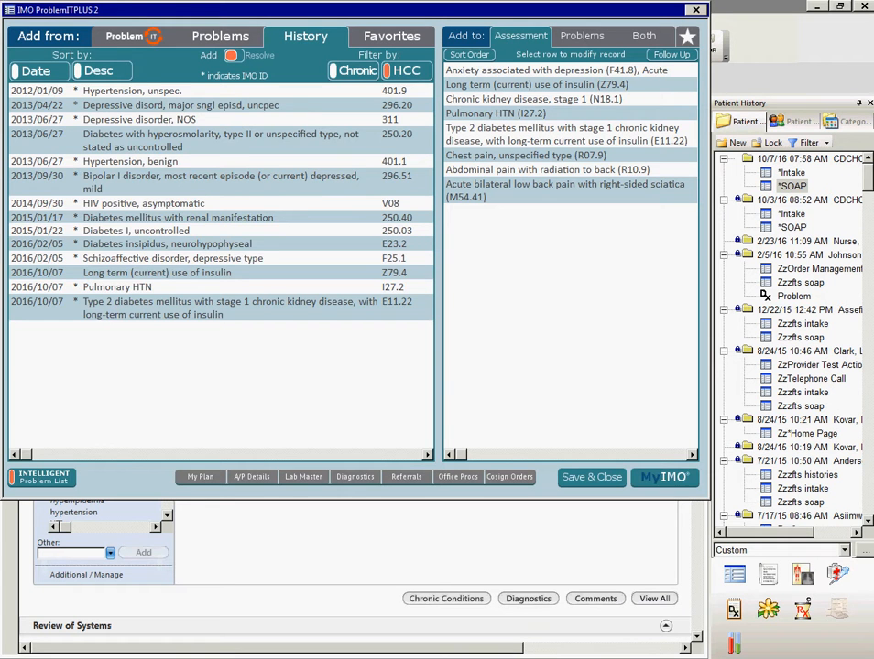
# - Remove the HCC filter from the diagnosis history and sort the history by description
pyautogui.click(405, 71)
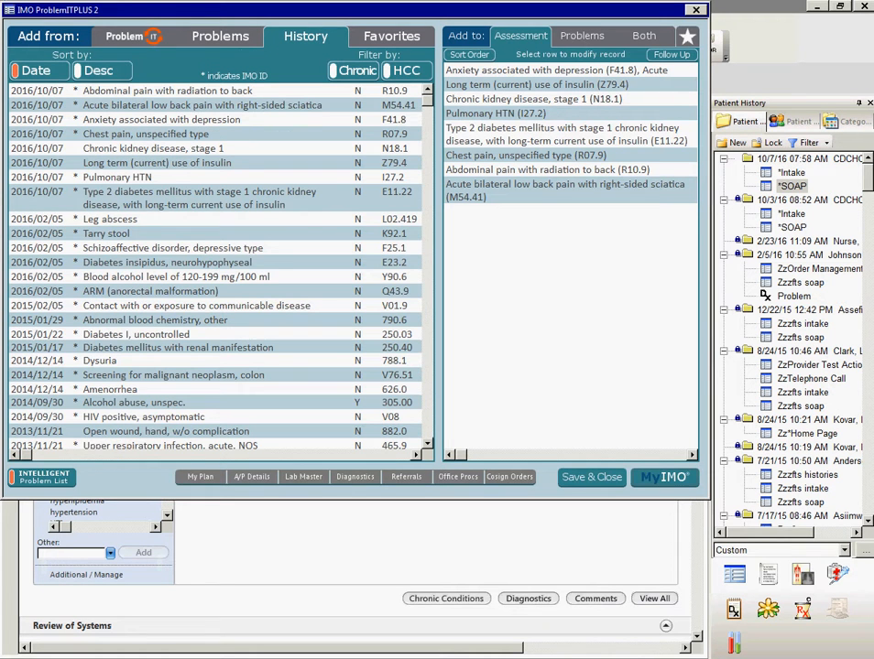
pyautogui.click(98, 71)
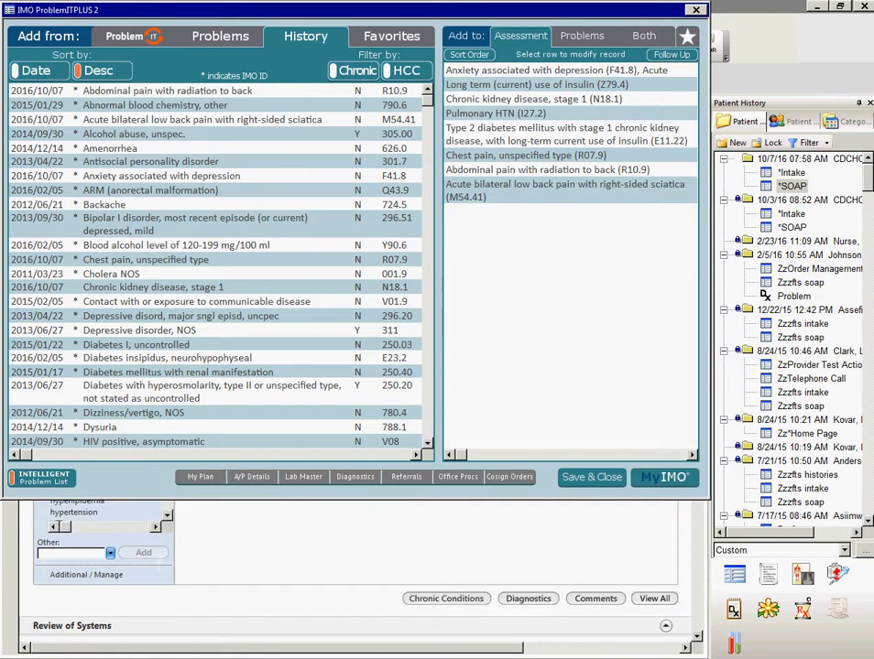
# - Compare the patient's standard problem list with the IMO Intelligent Problem List, leaving the intelligent view on
pyautogui.click(220, 35)
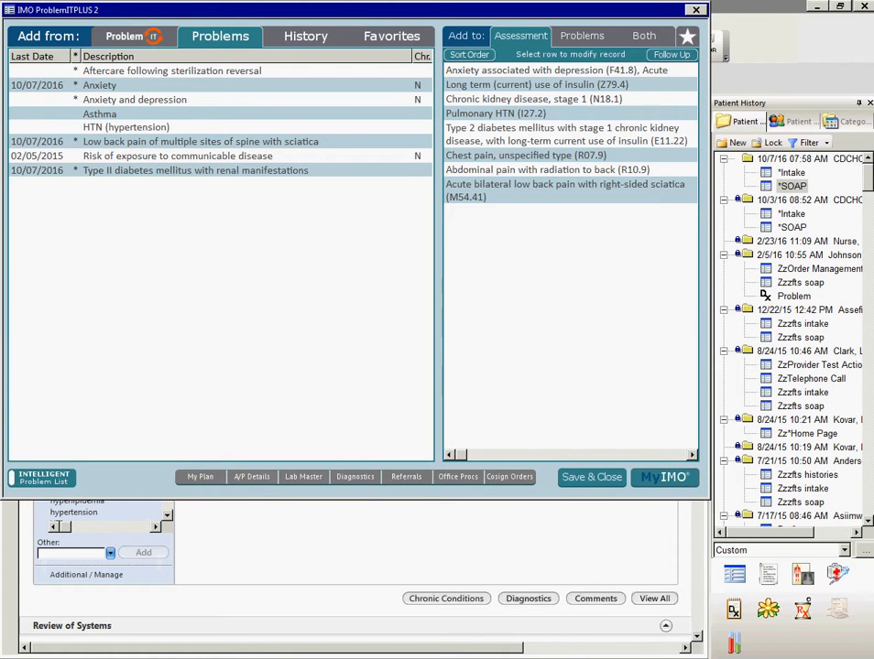
pyautogui.click(43, 478)
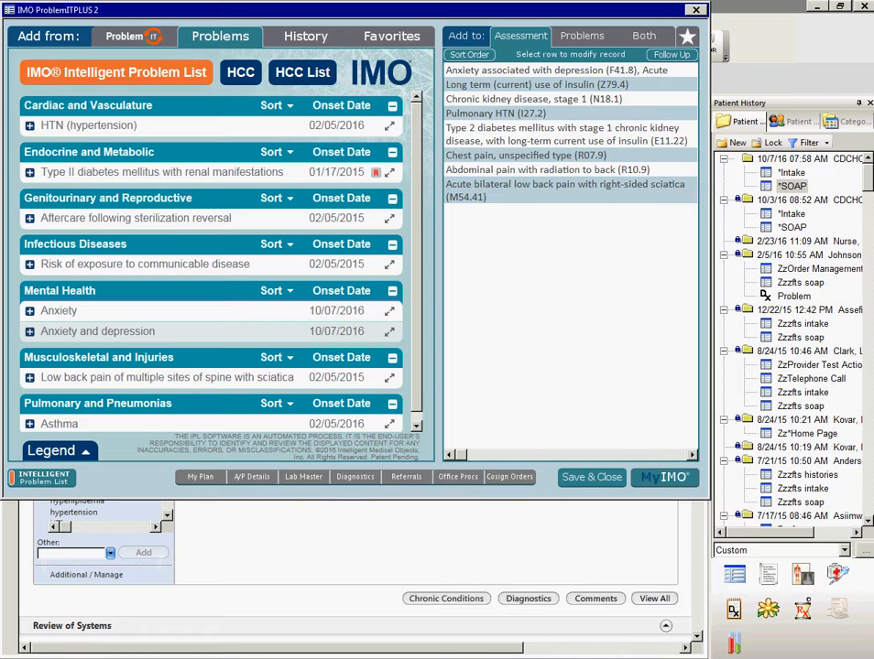
pyautogui.click(43, 477)
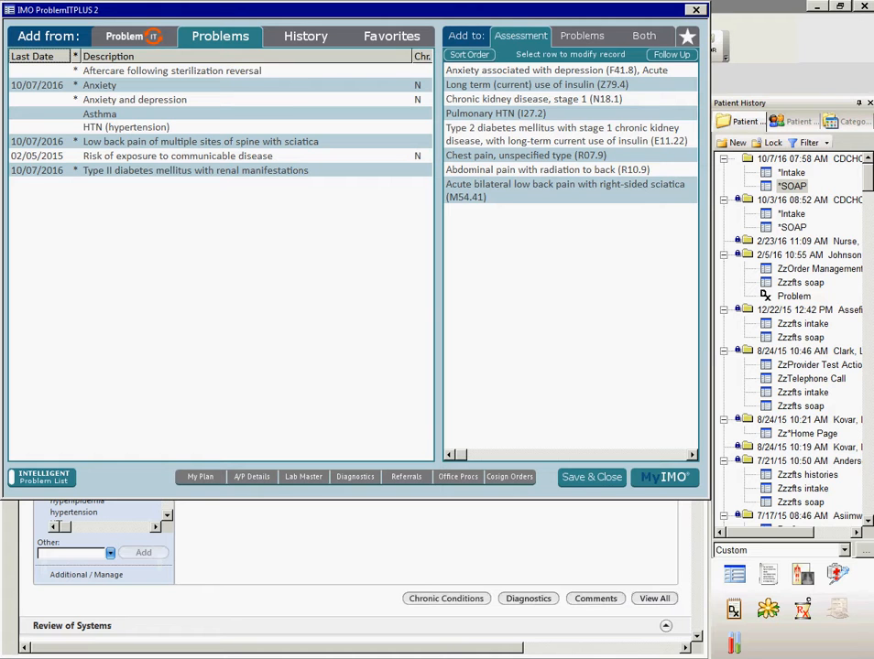
pyautogui.click(42, 477)
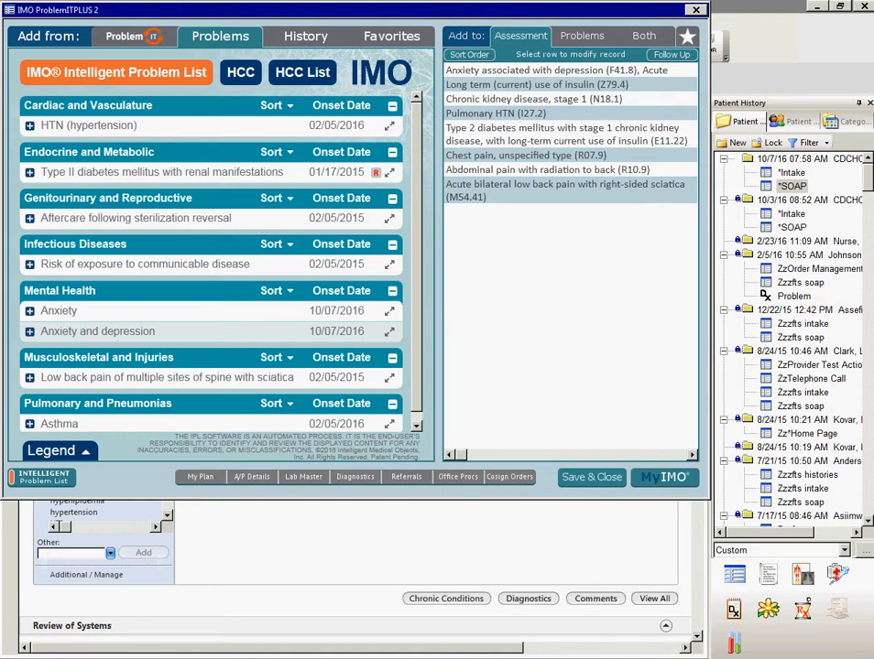